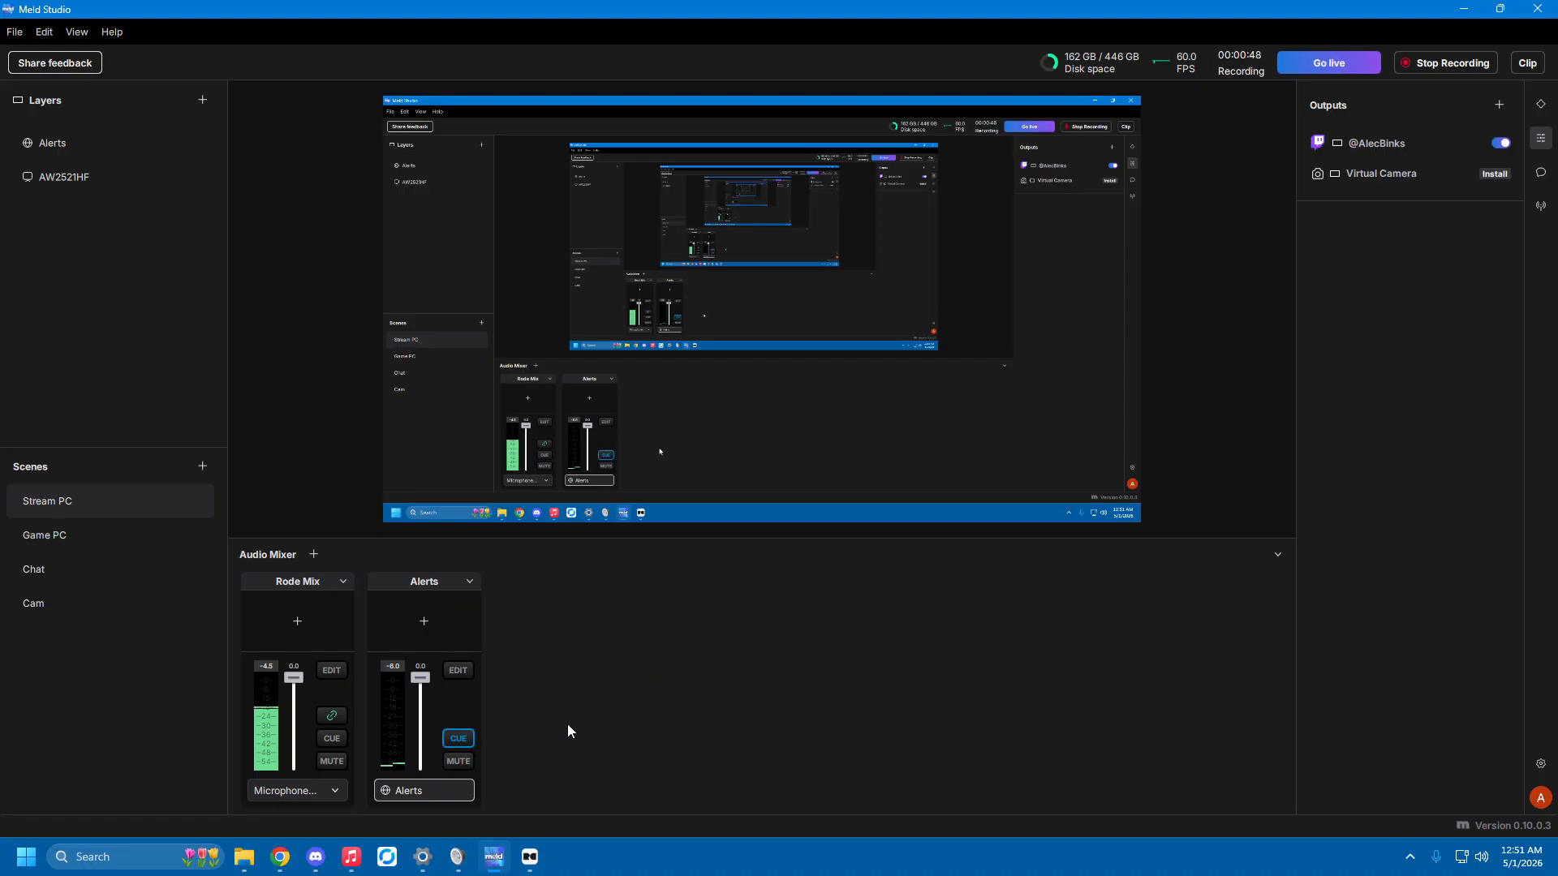
Switch to Chrome and open RØDE's Virtual Devices user guide from the search results.
left_click(284, 857)
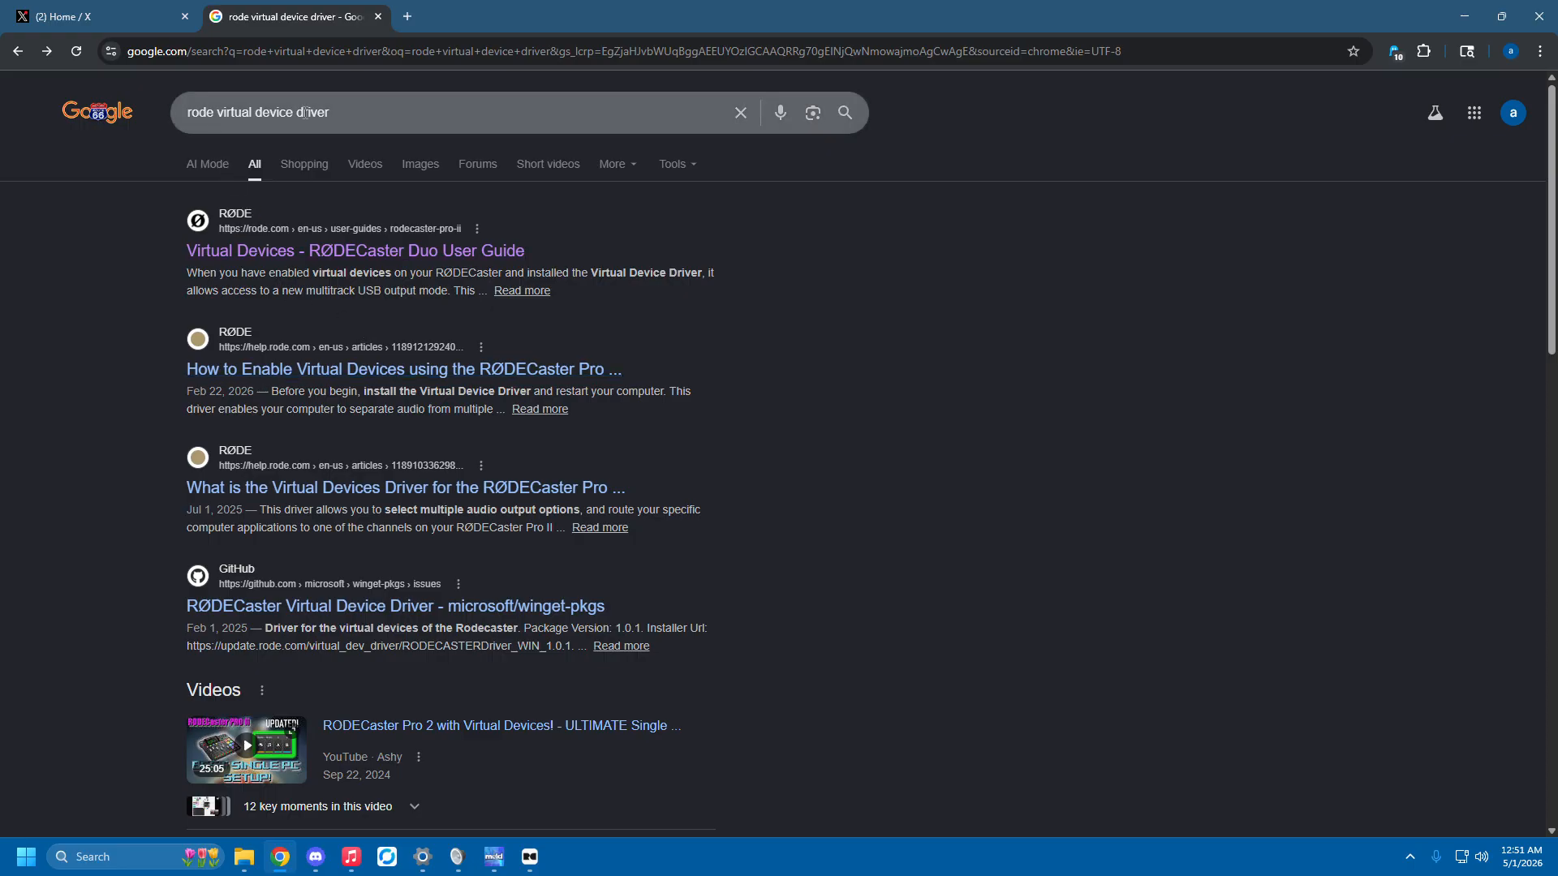
left_click(261, 258)
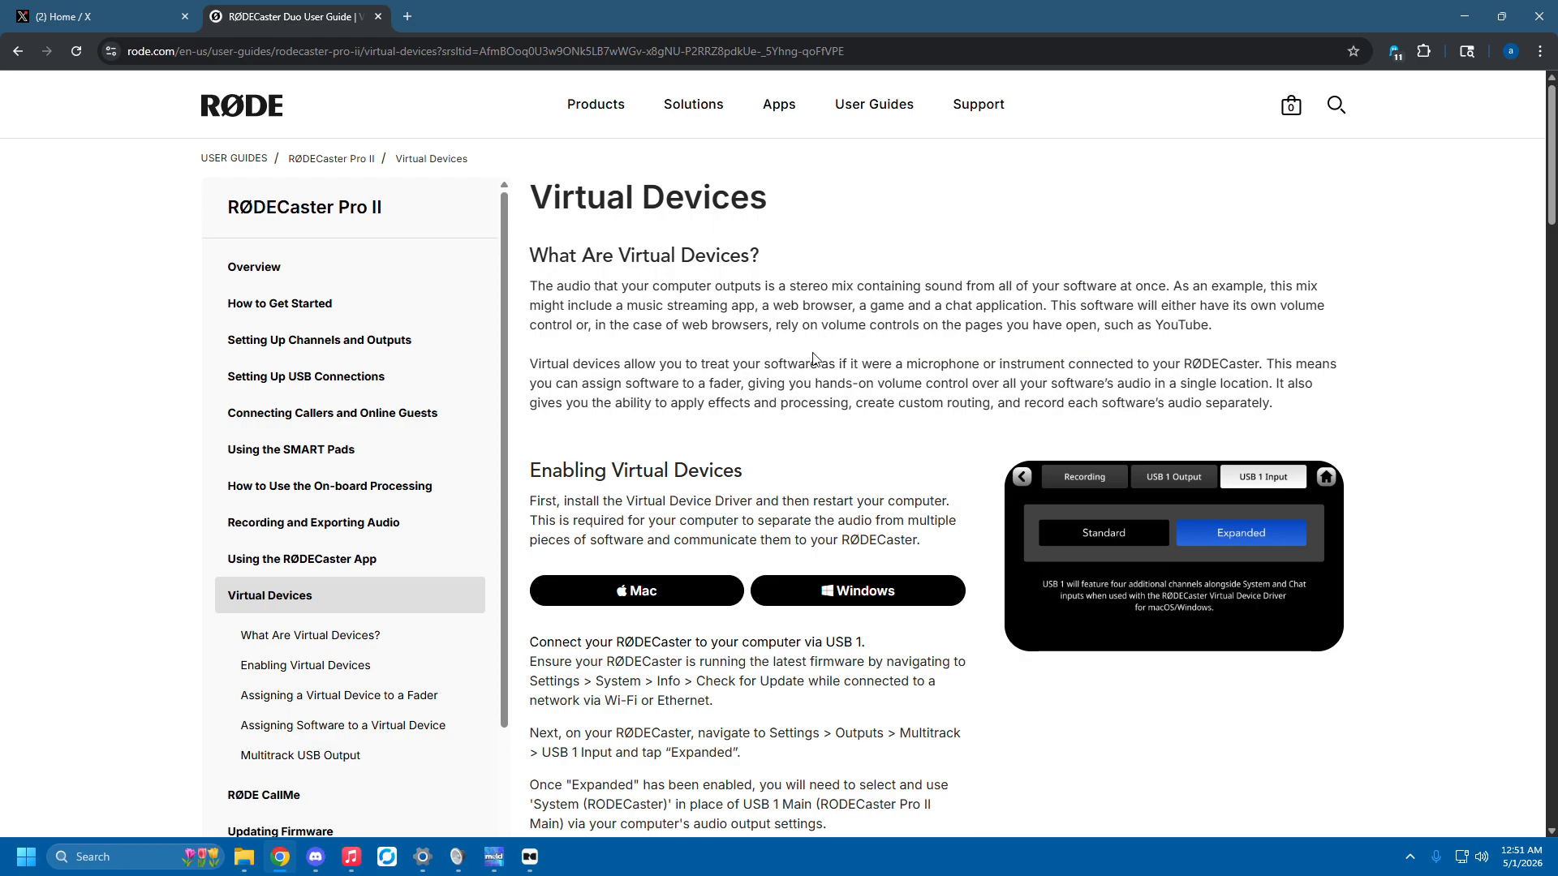
left_click(531, 859)
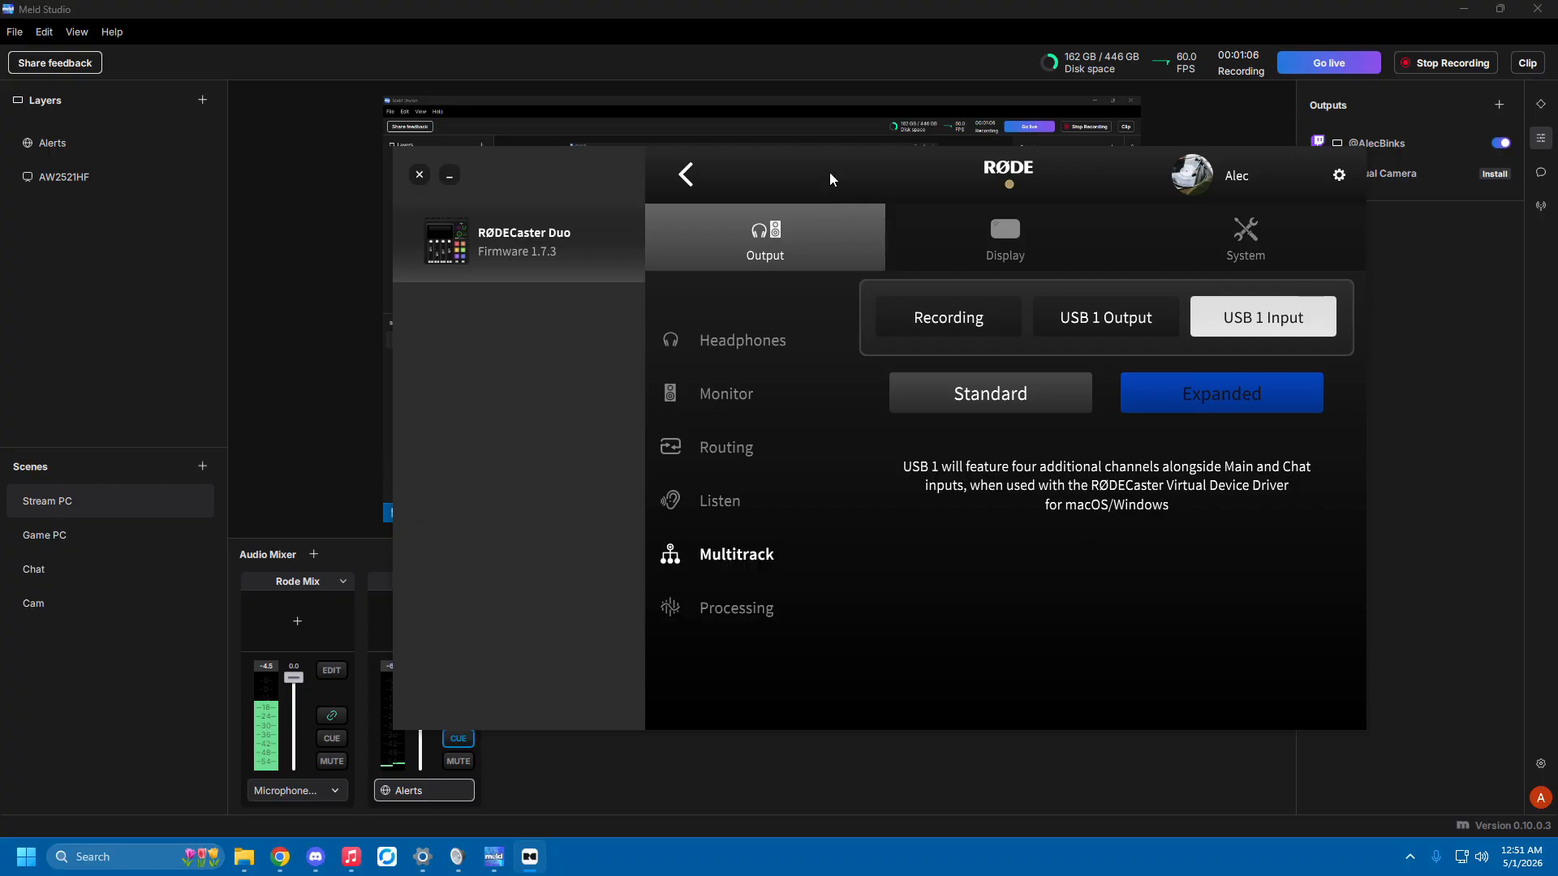
left_click(533, 255)
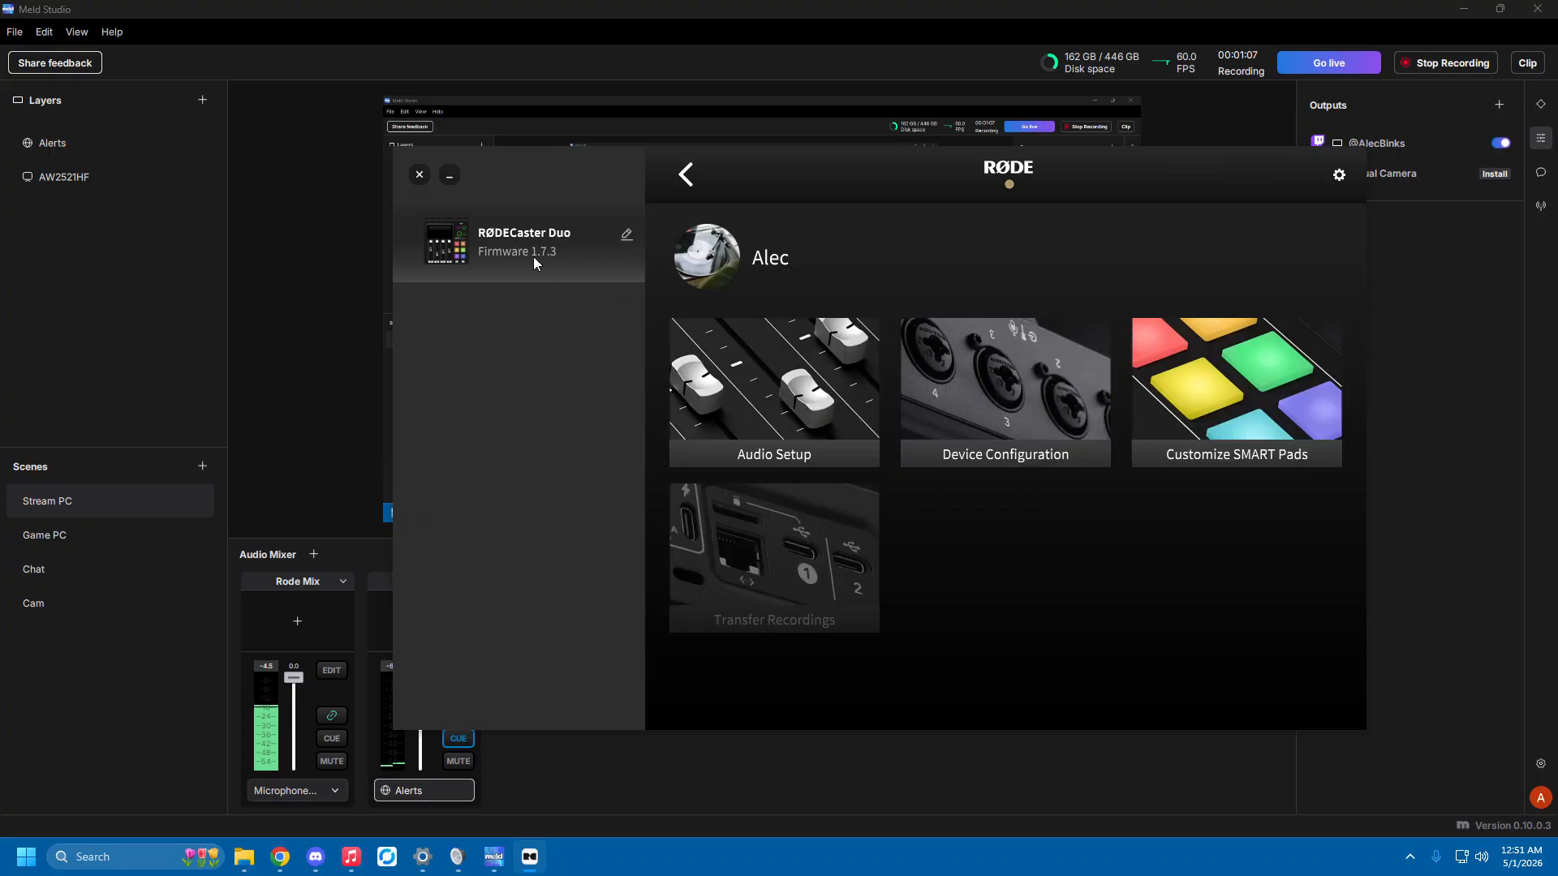
left_click(996, 377)
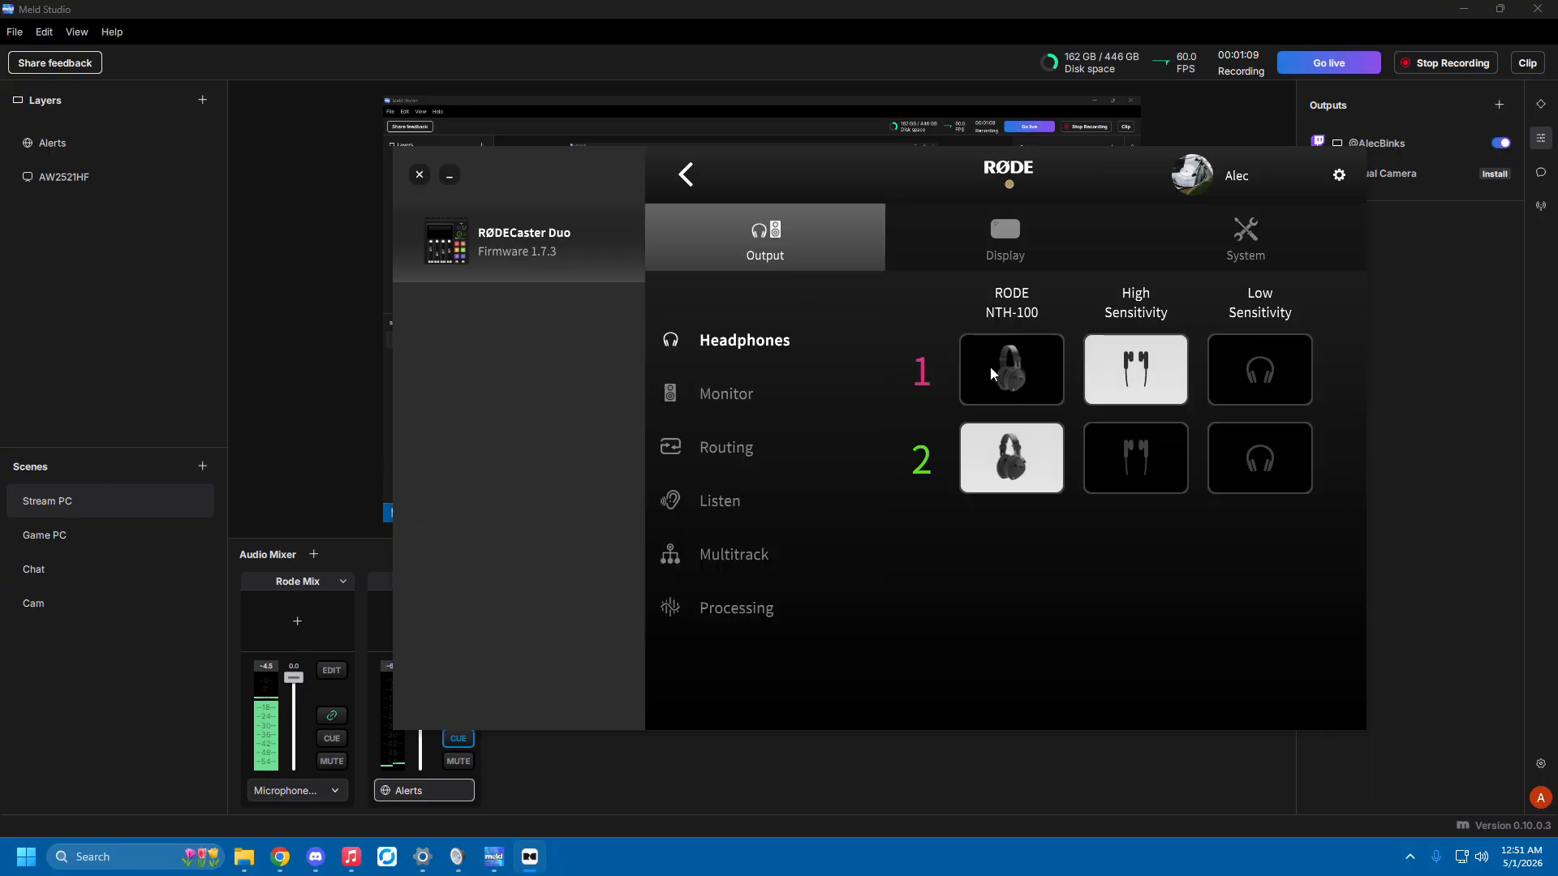
left_click(711, 557)
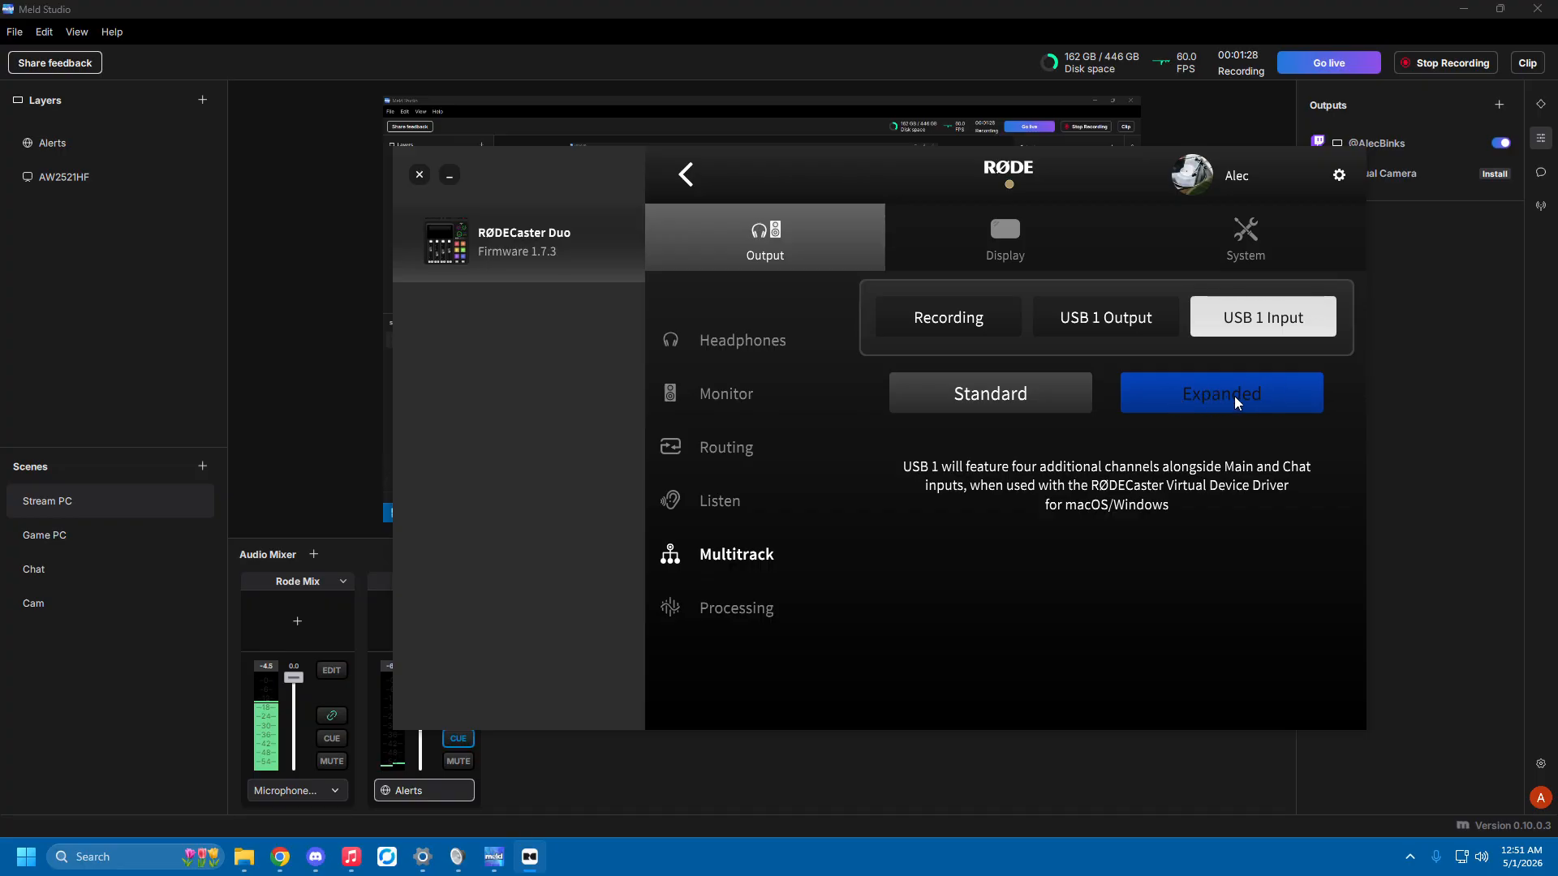
In the RØDECaster Duo's audio setup, assign the Game, Music and A virtual devices to the fourth, fifth and sixth channel strips.
left_click(511, 258)
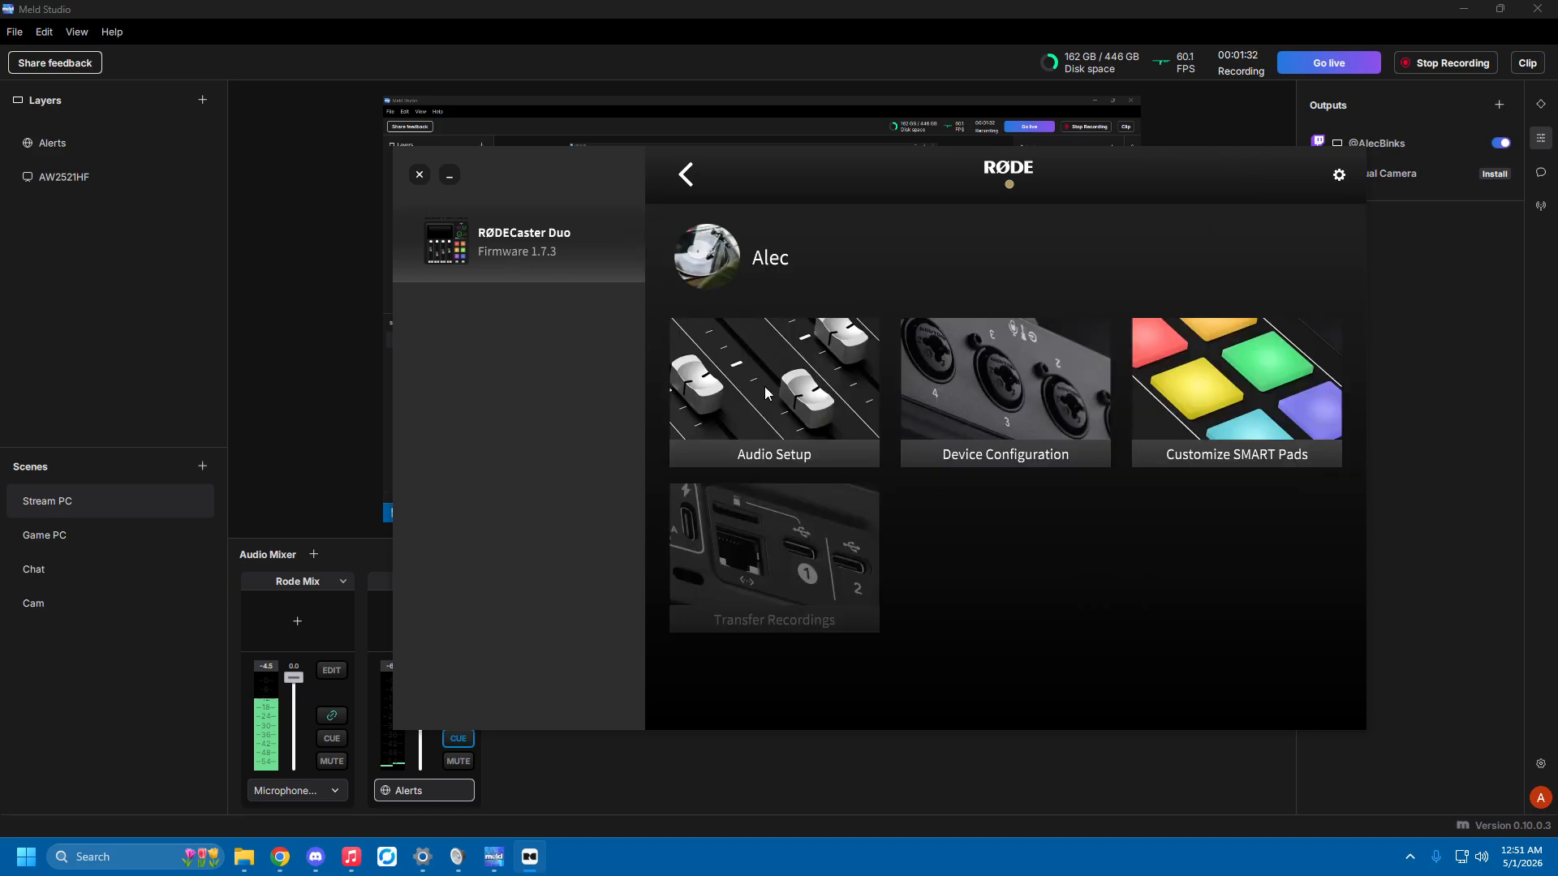
left_click(764, 386)
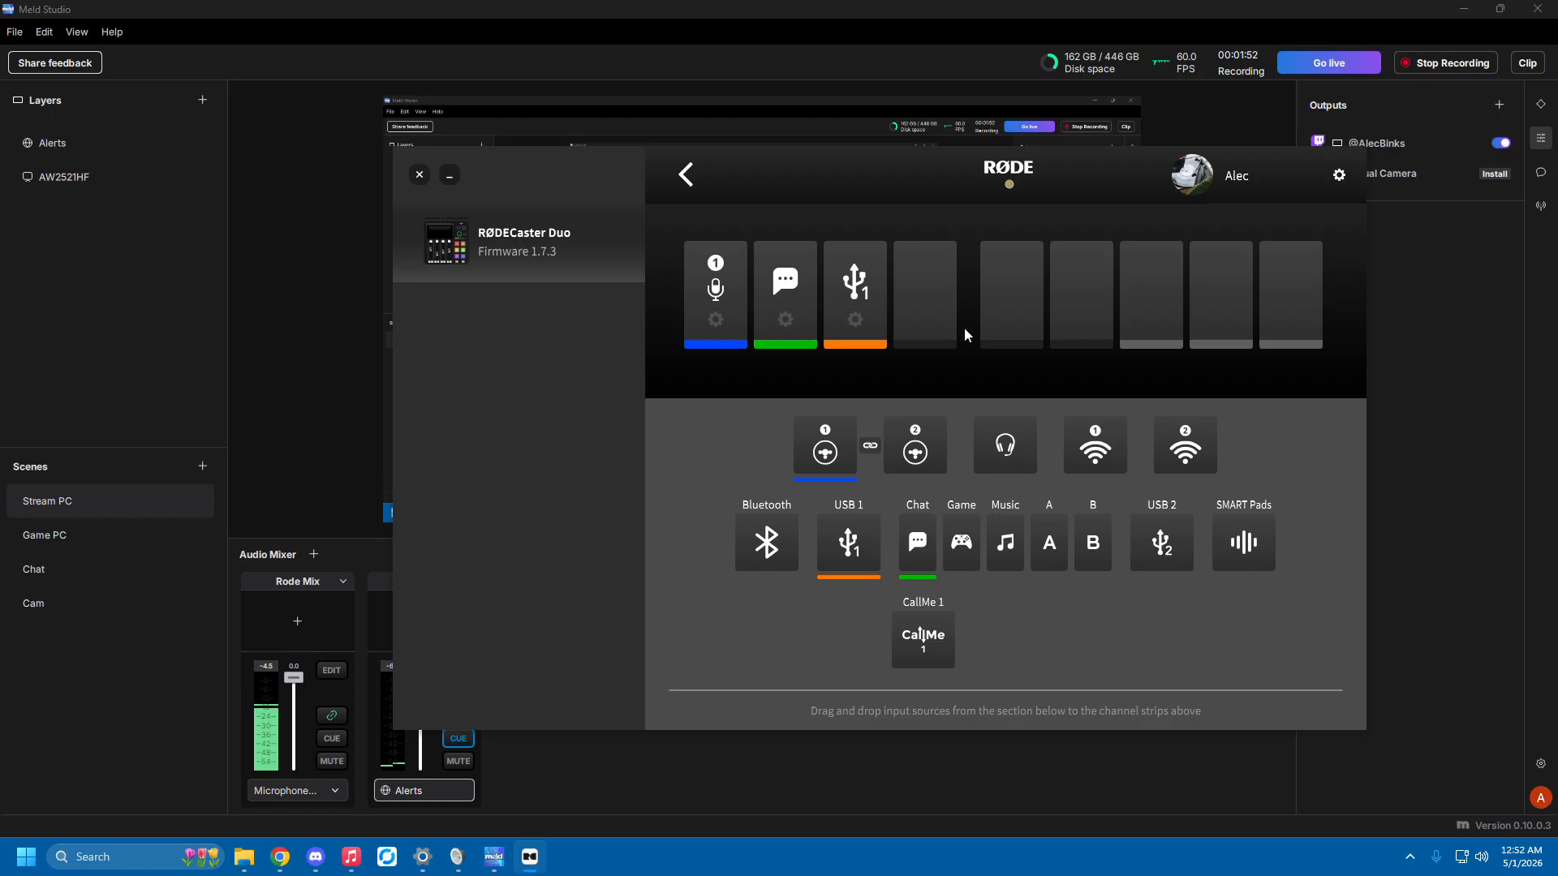
mouse_move(715, 293)
left_click_drag(963, 545, 925, 308)
left_click_drag(1009, 550, 1012, 292)
left_click_drag(1051, 542, 1082, 282)
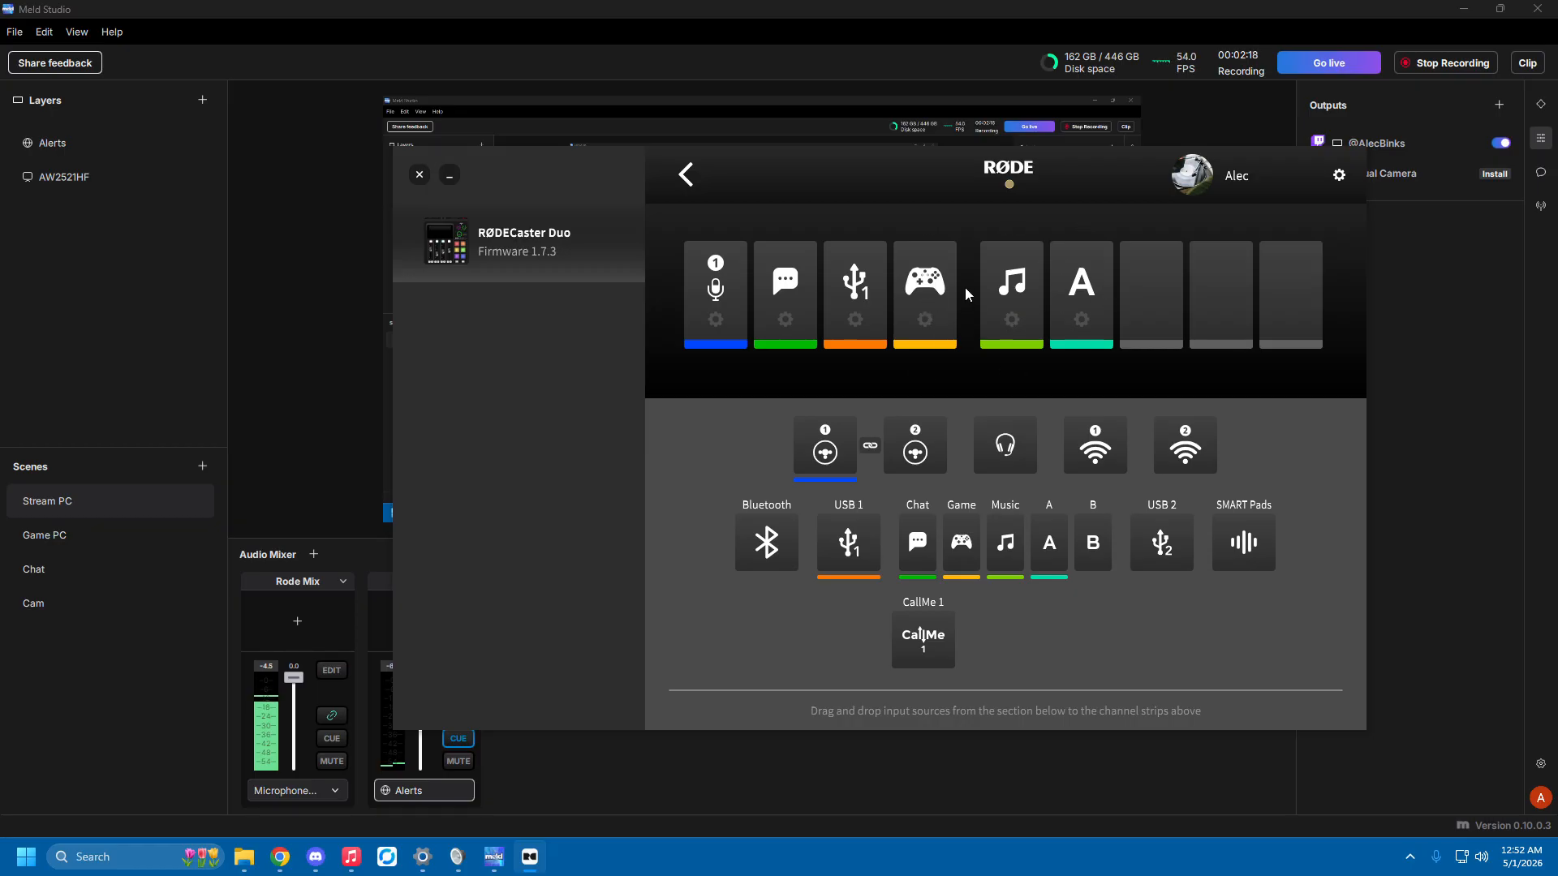
Go to the device configuration's output routing, display the USB 1 mix, and move the window clear of Meld Studio's audio mixer.
left_click(514, 251)
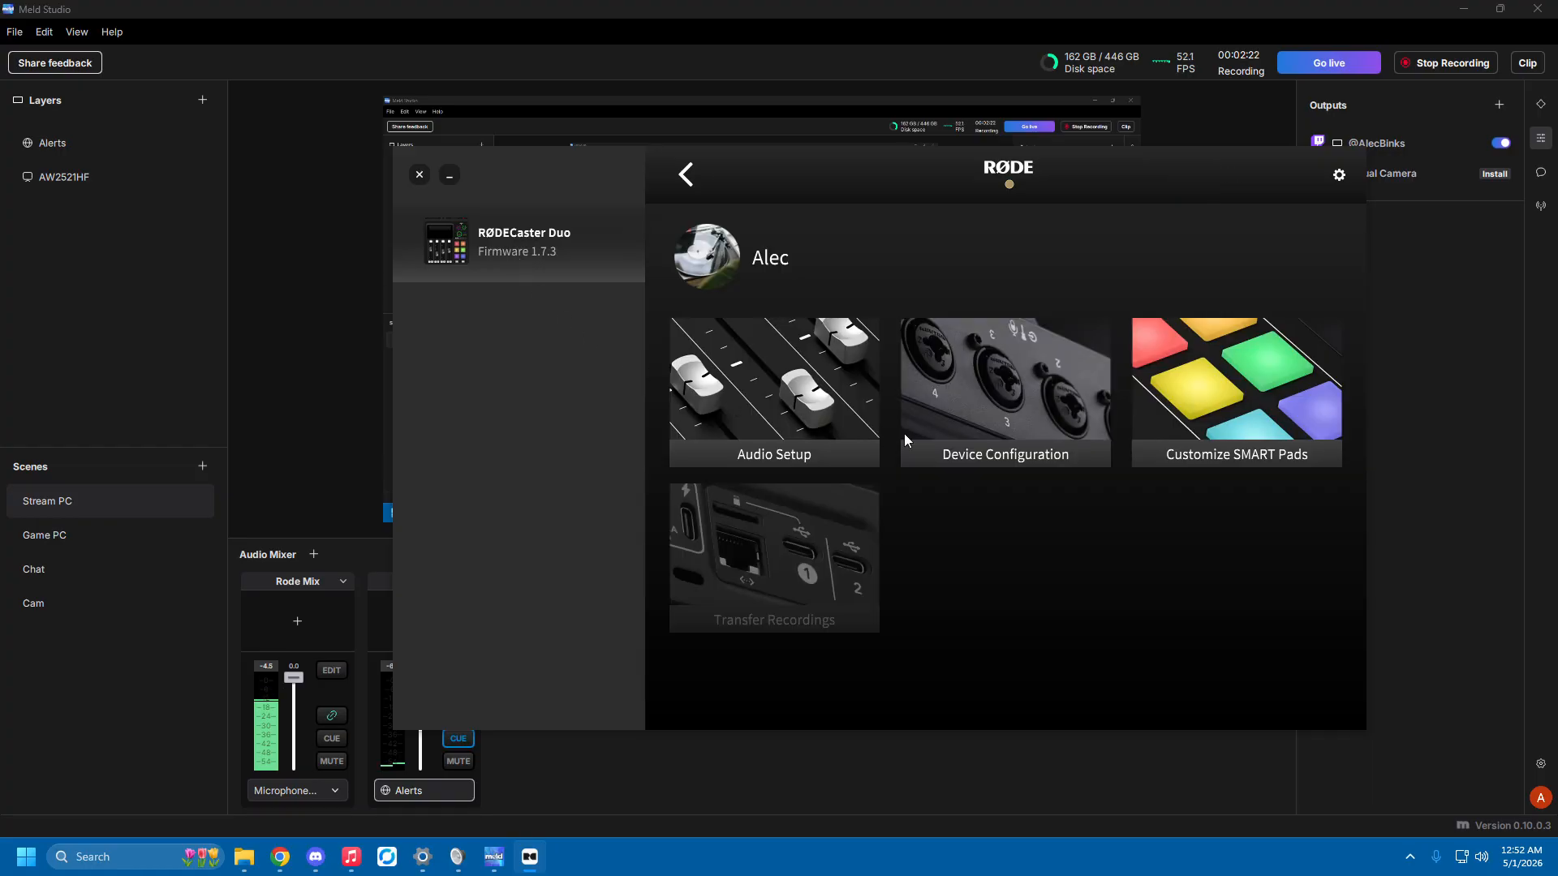
left_click(816, 398)
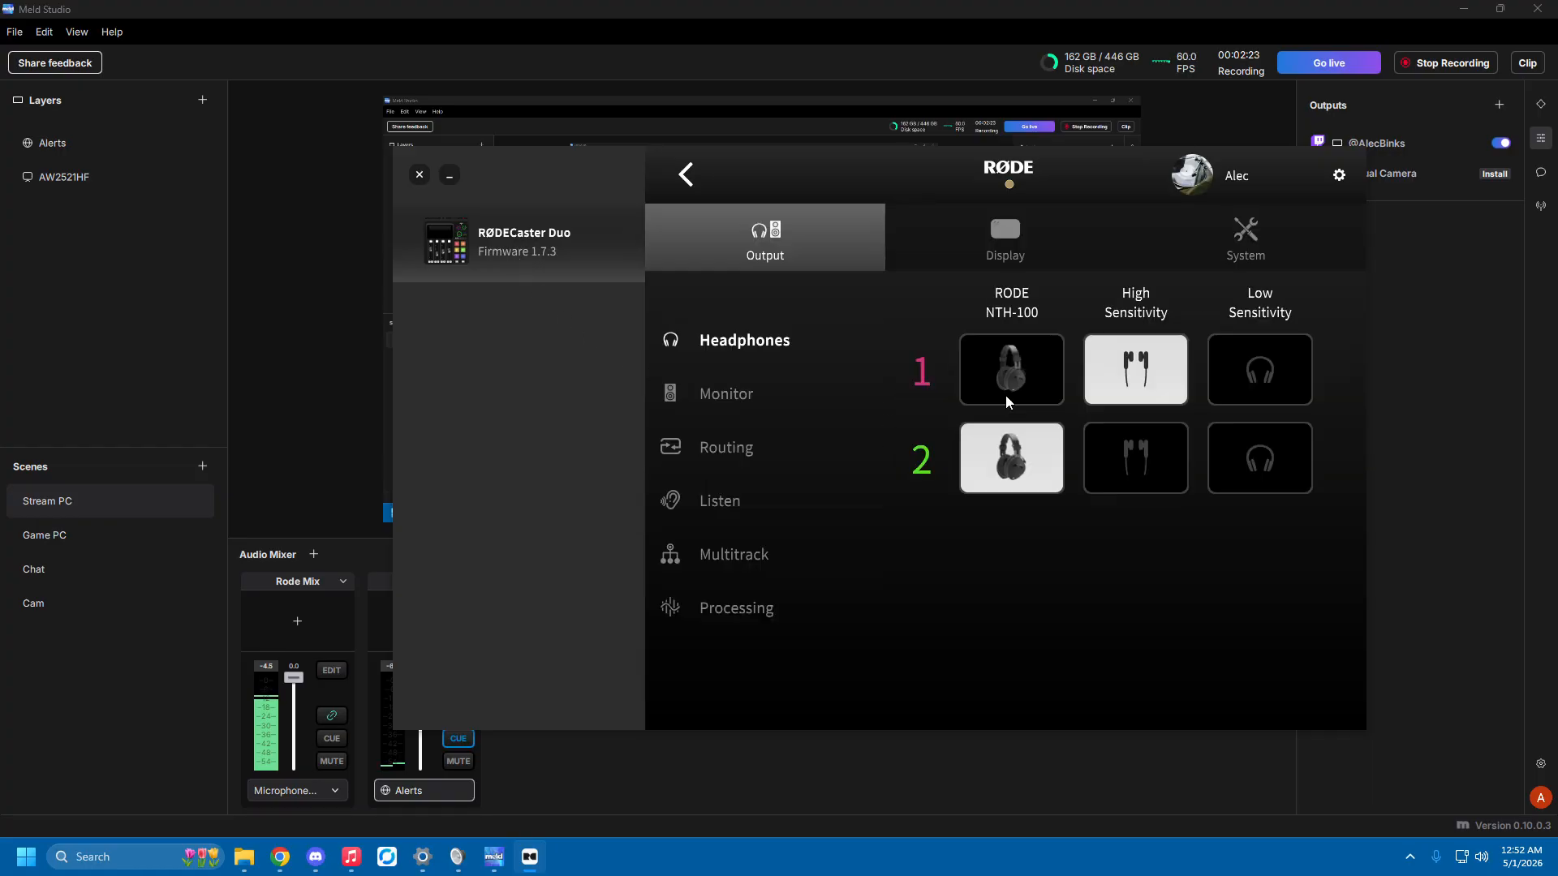
left_click(725, 450)
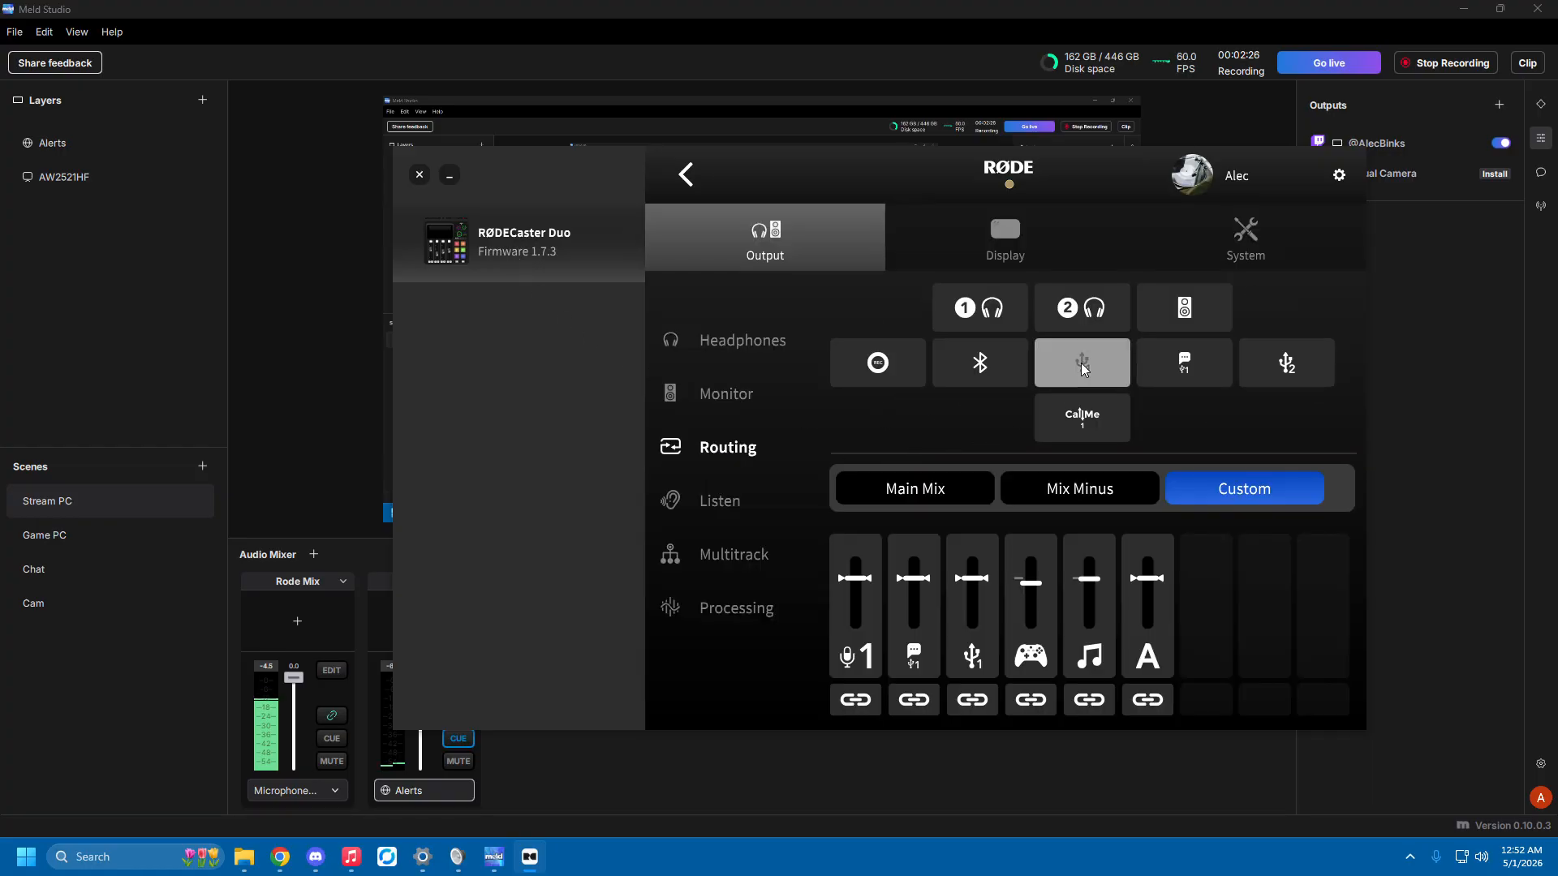
left_click_drag(934, 175, 1075, 185)
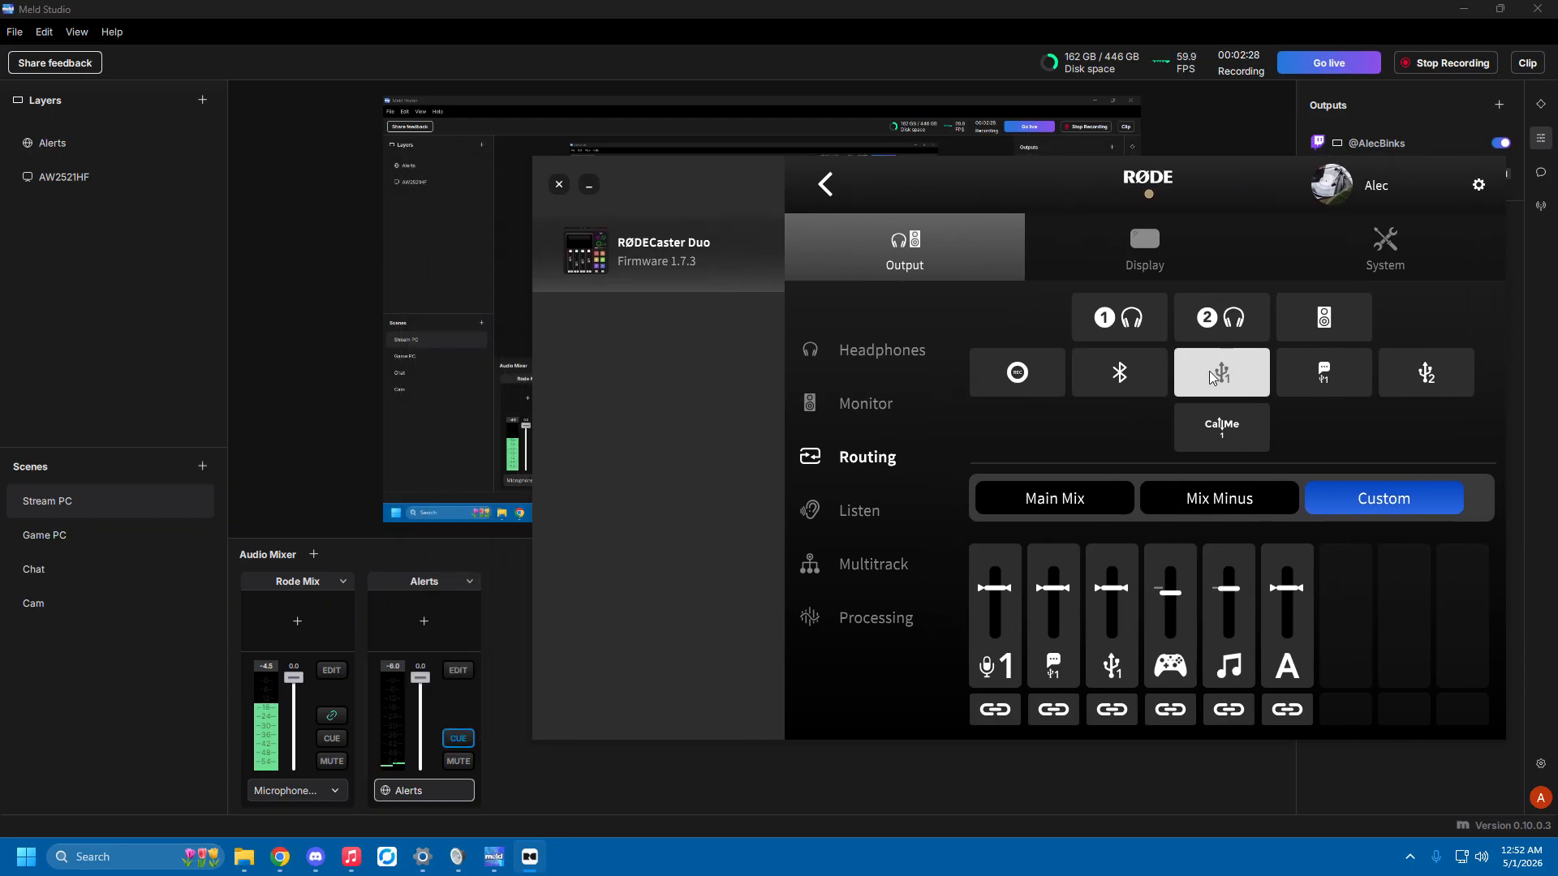
Switch to Meld Studio and check which input device feeds the Rode Mix track.
left_click(325, 793)
left_click(324, 792)
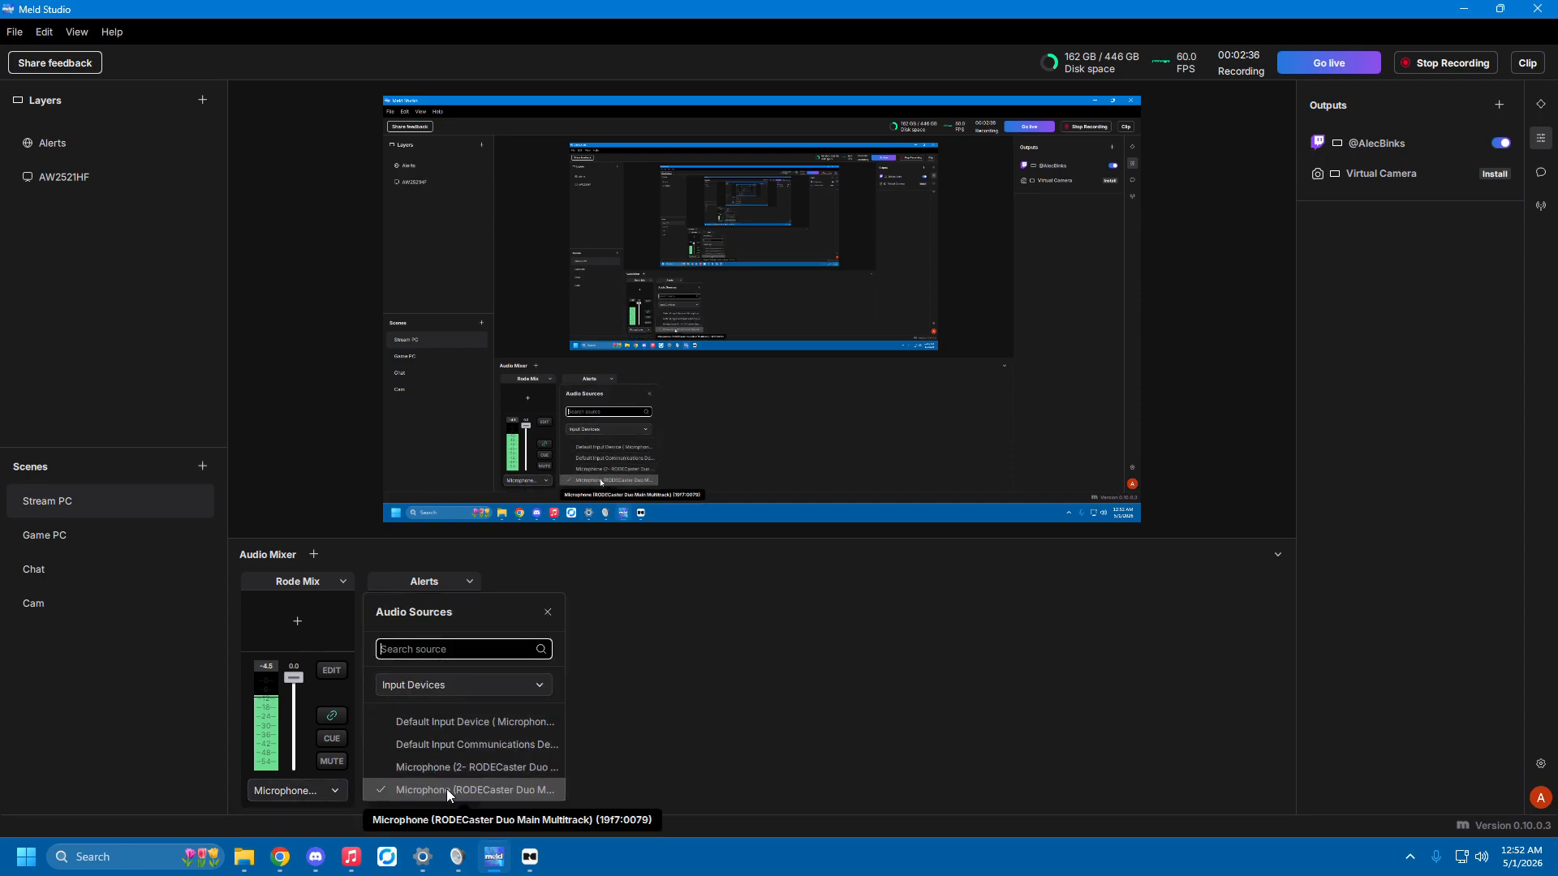
left_click(748, 691)
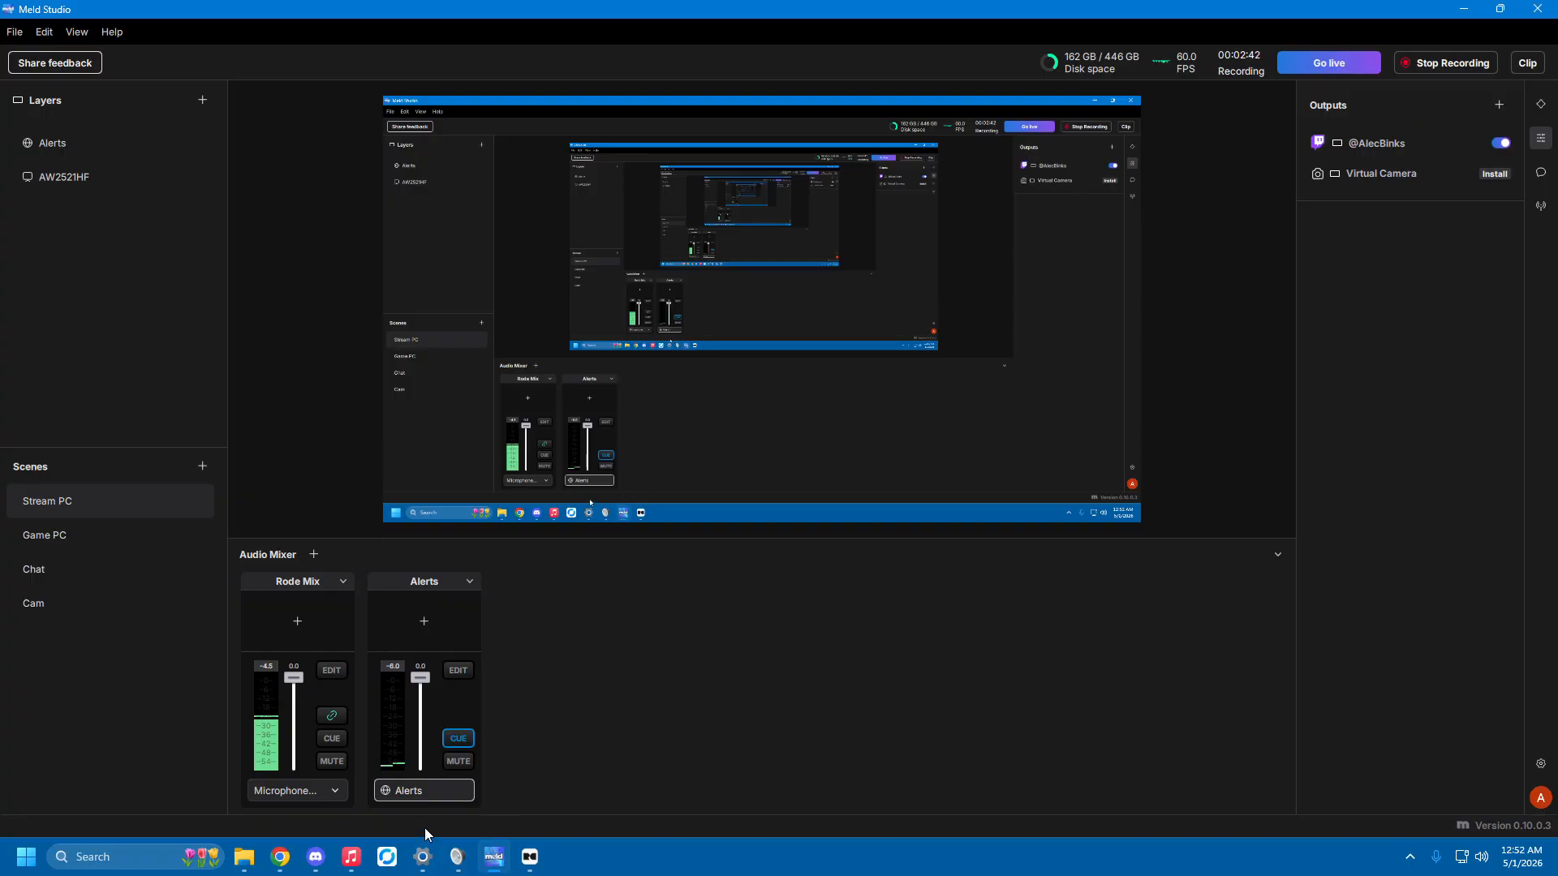
Switch back to the RØDECaster app and exclude the USB 1 channel from the USB 1 output's custom mix.
left_click(529, 857)
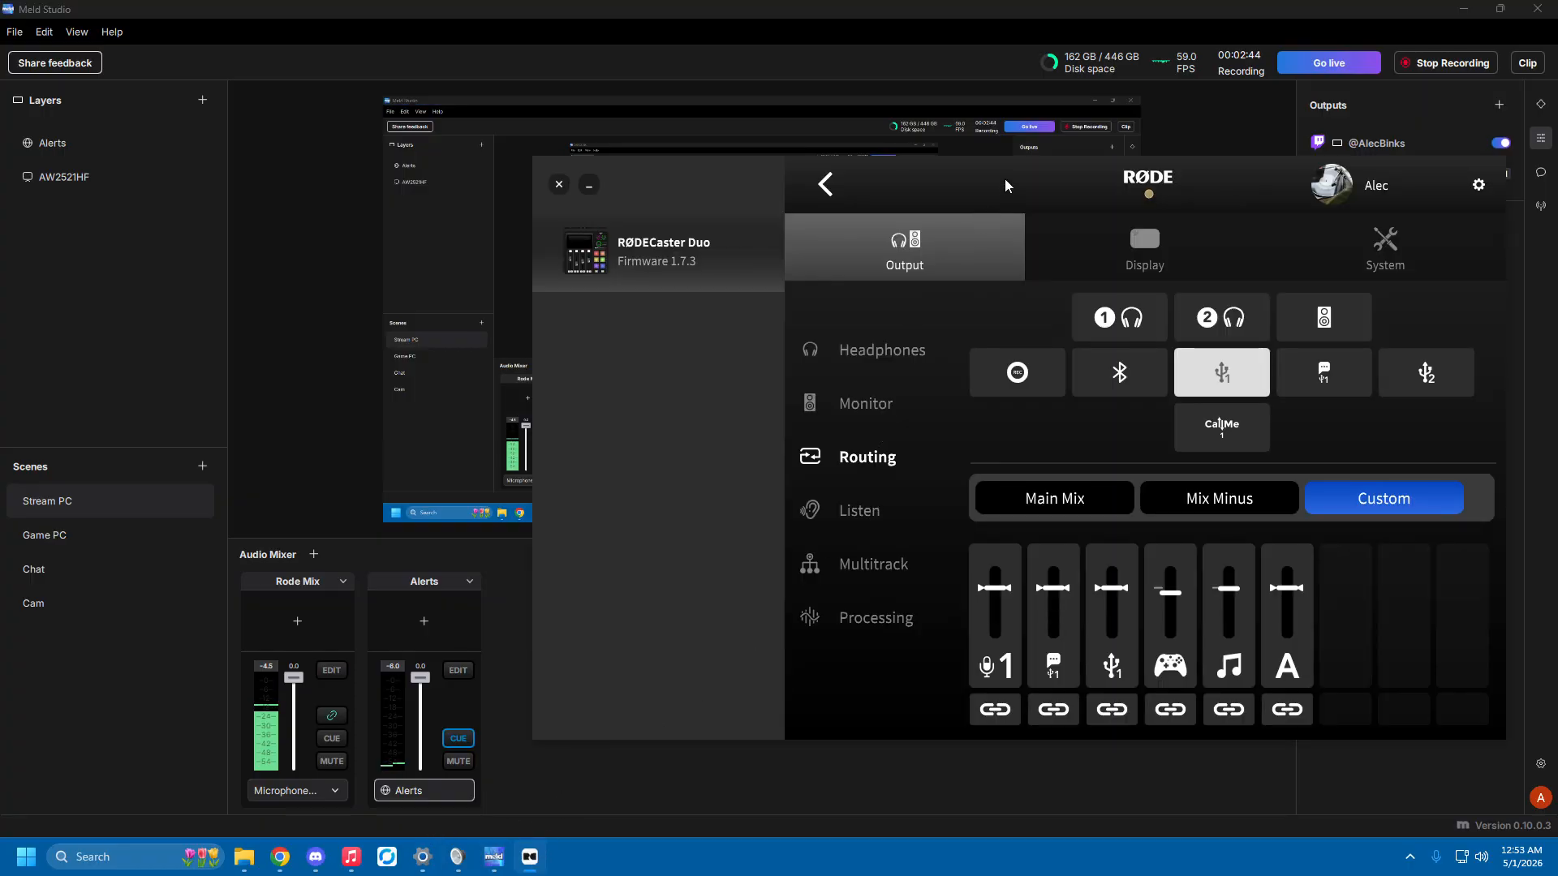
left_click_drag(1004, 181, 966, 171)
left_click(1180, 354)
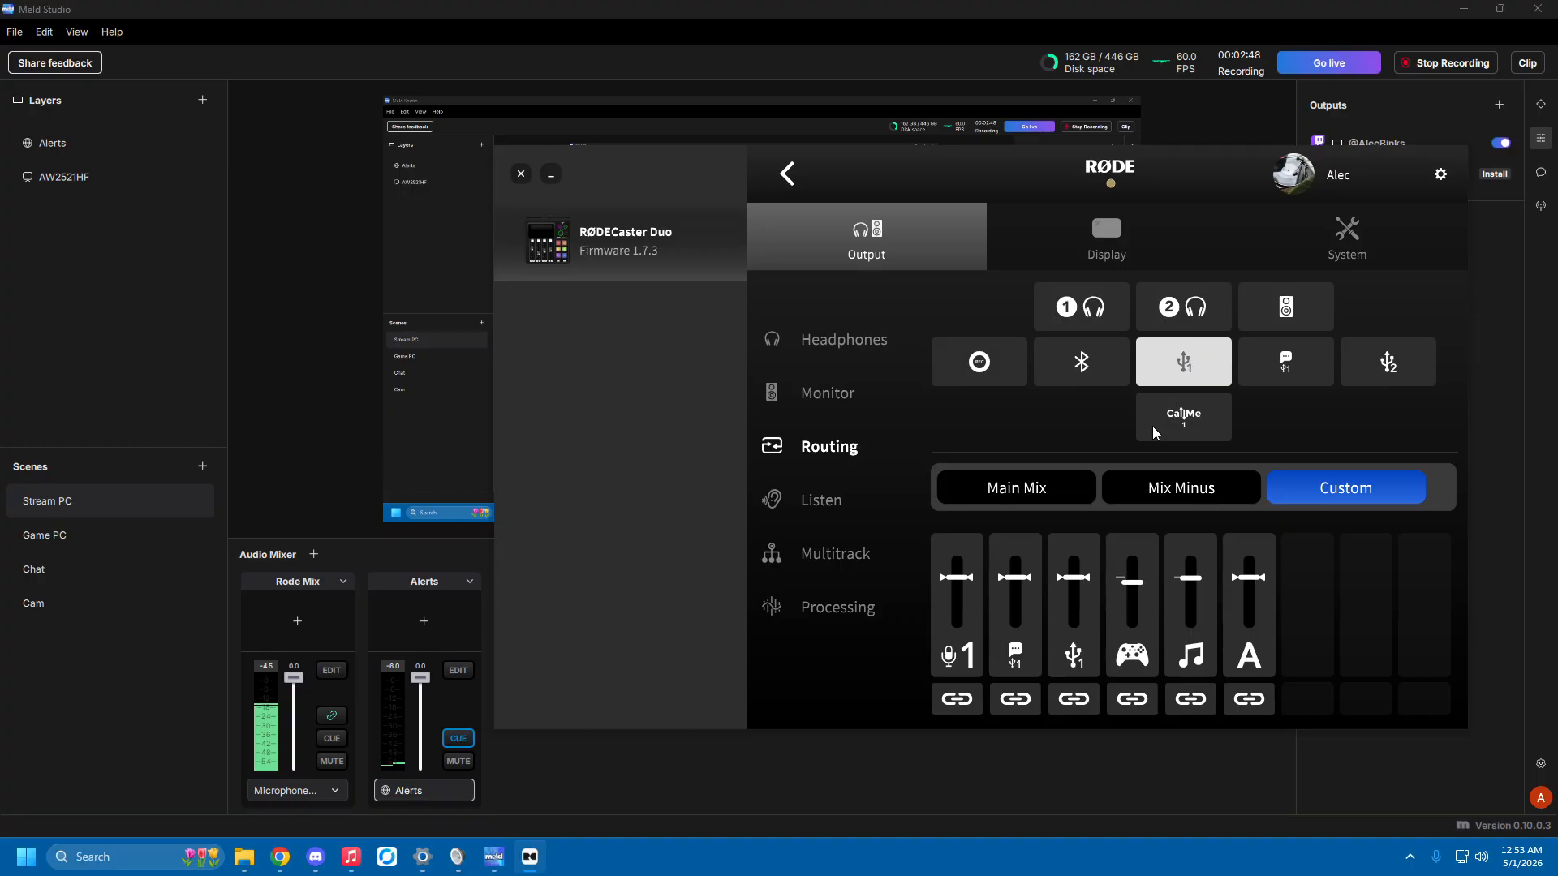
left_click(1076, 702)
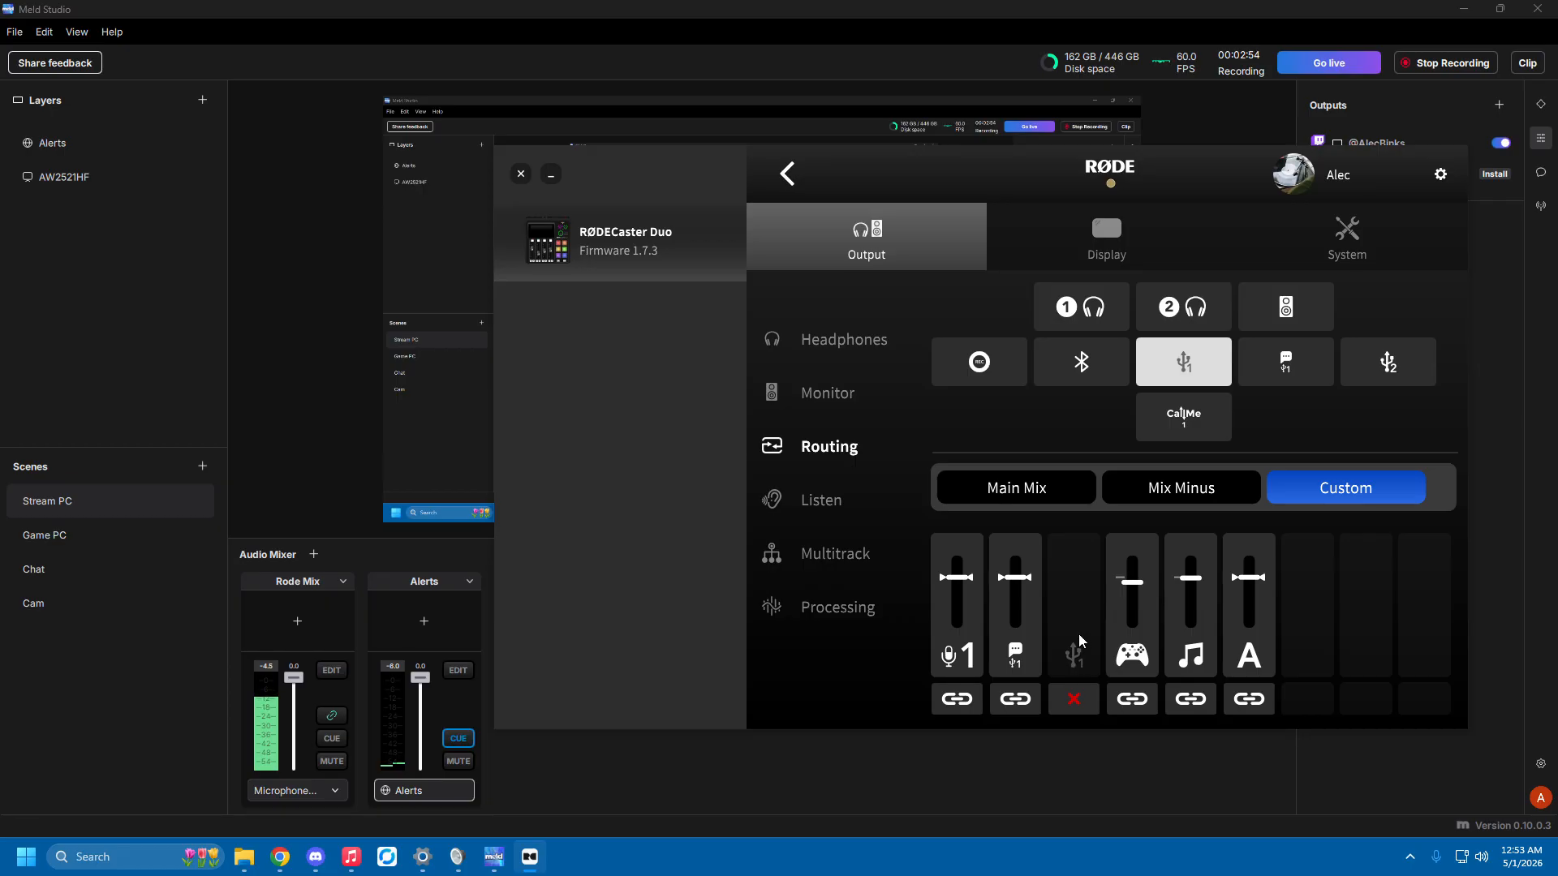
Switch to the Windows sound settings and open the additional sound settings dialog.
left_click(1015, 766)
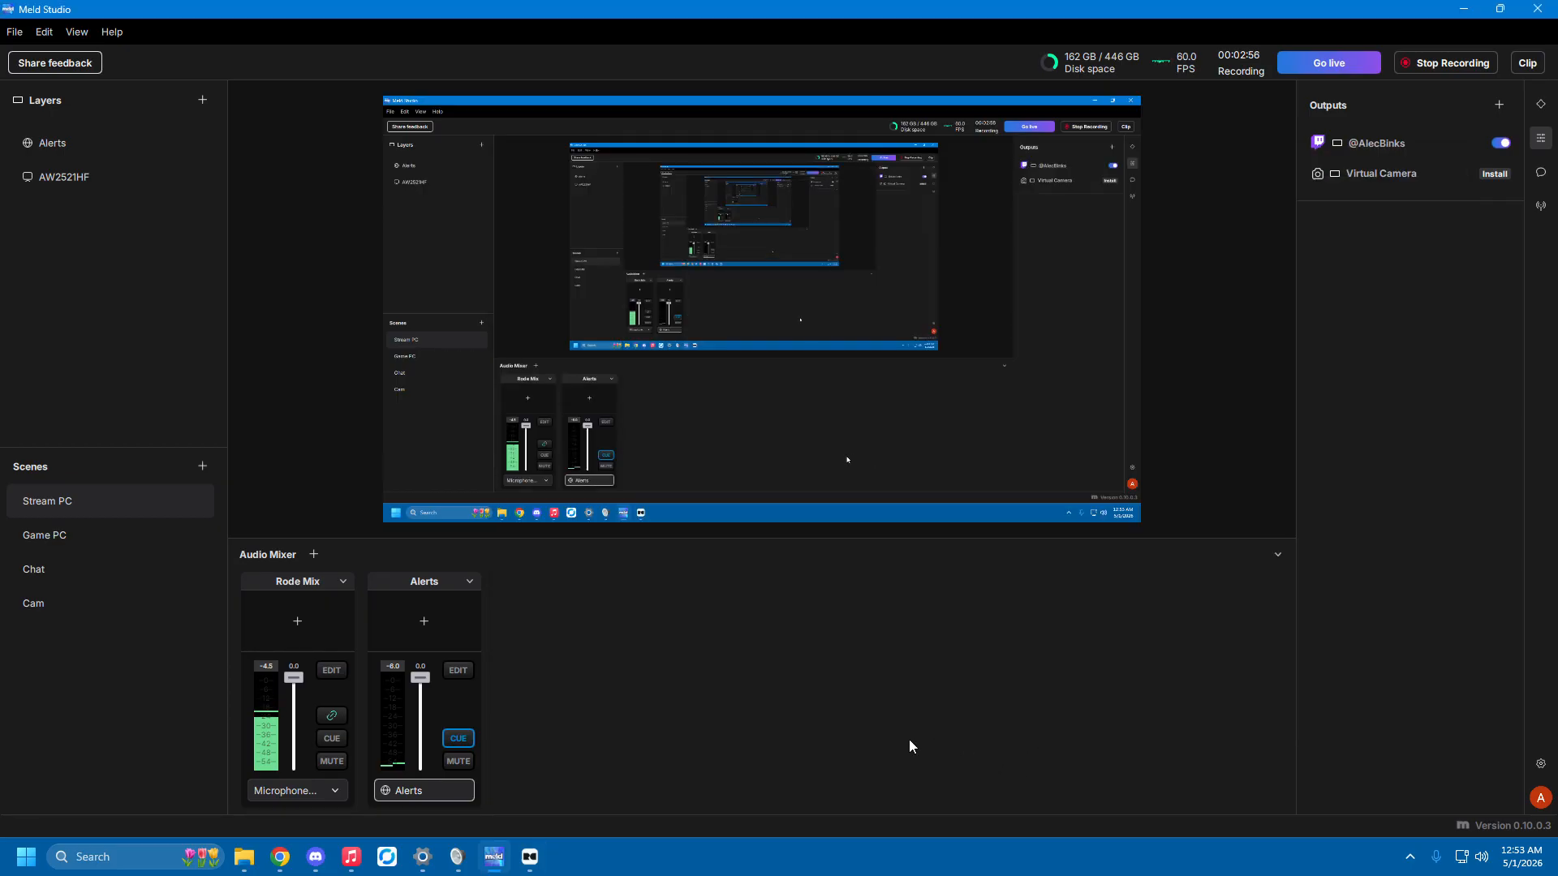
left_click(449, 854)
left_click(628, 64)
scroll(755, 455, "down", 5)
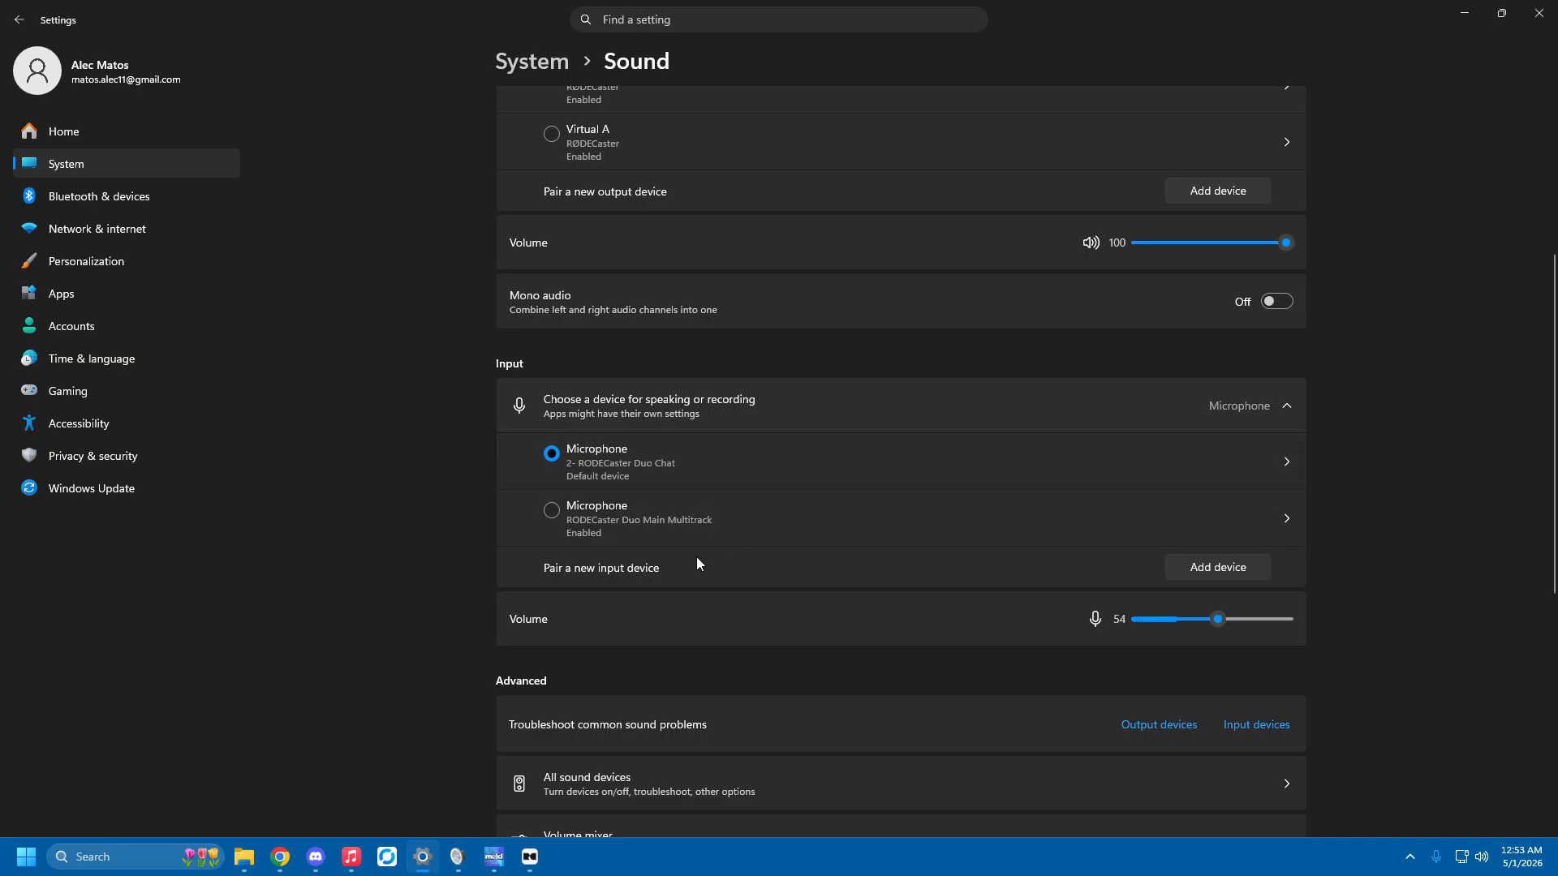
scroll(641, 590, "down", 3)
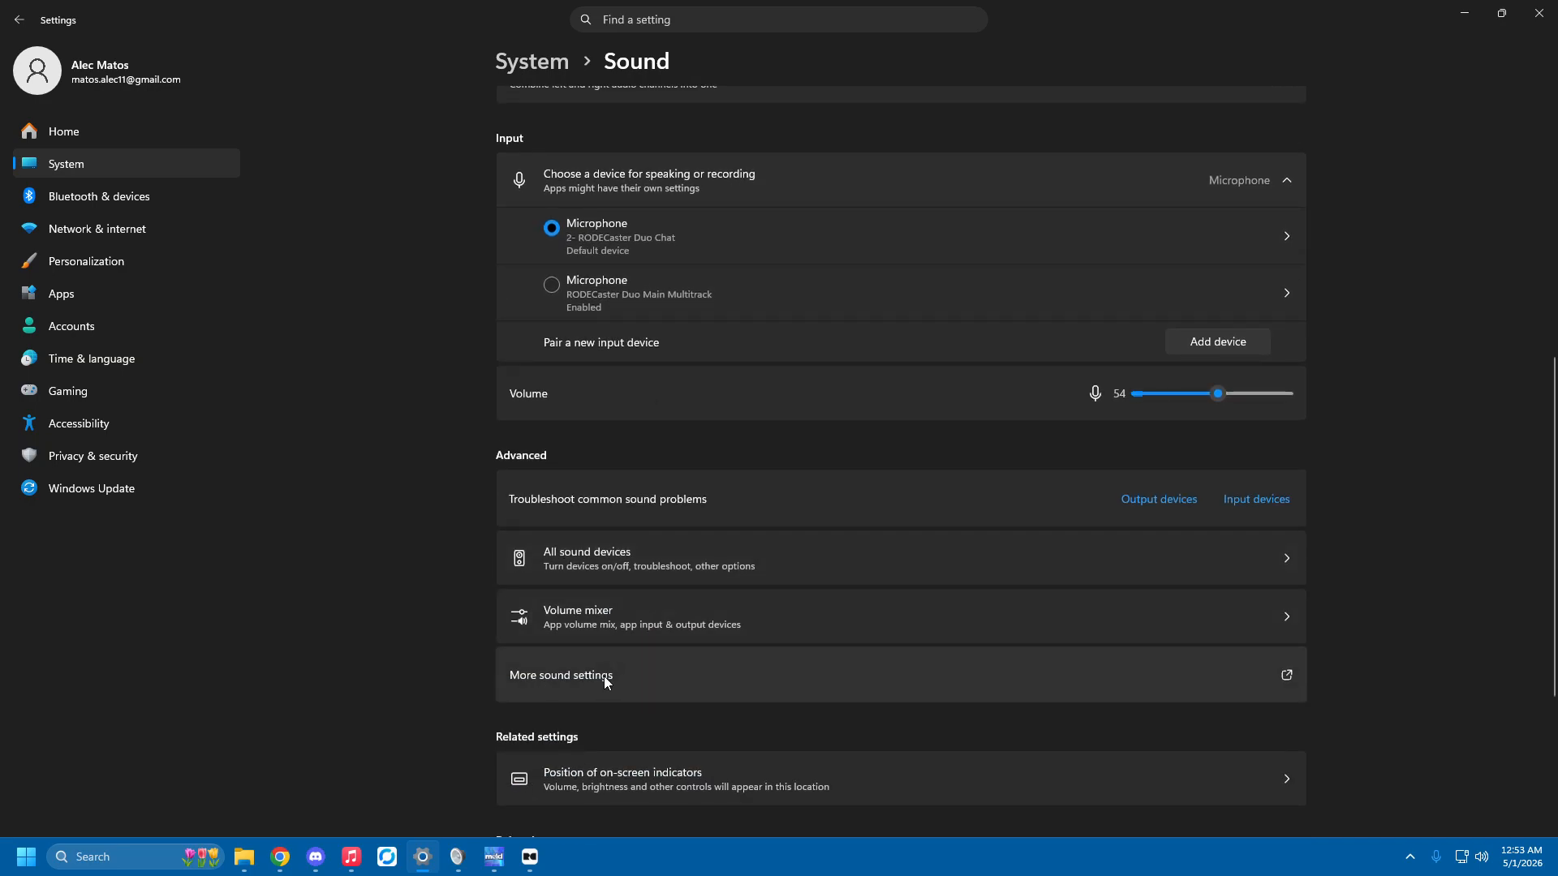
scroll(585, 673, "down", 2)
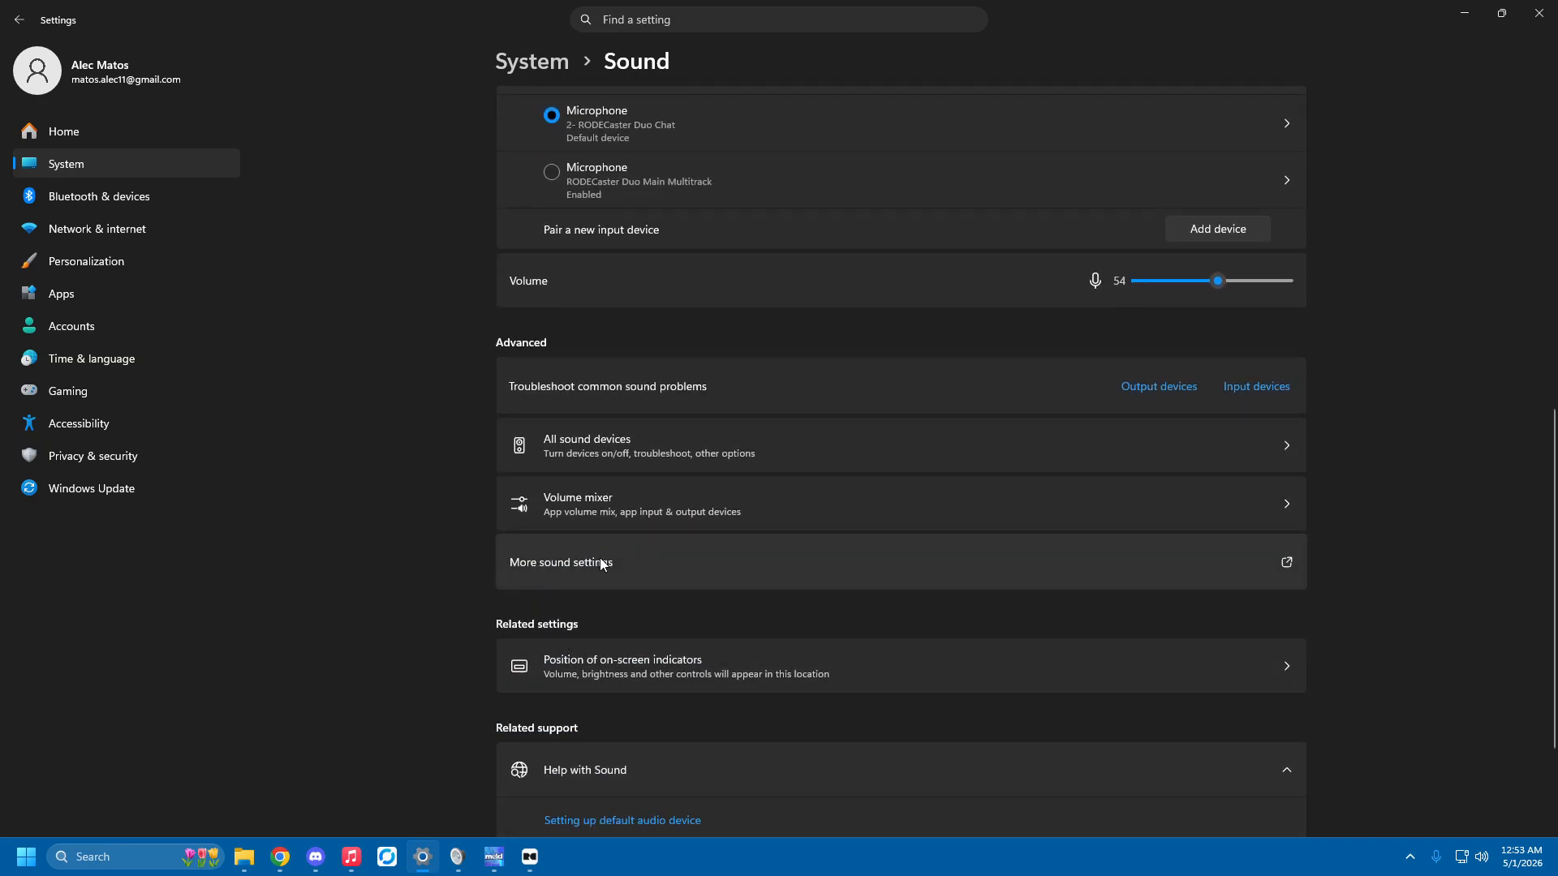
left_click(596, 572)
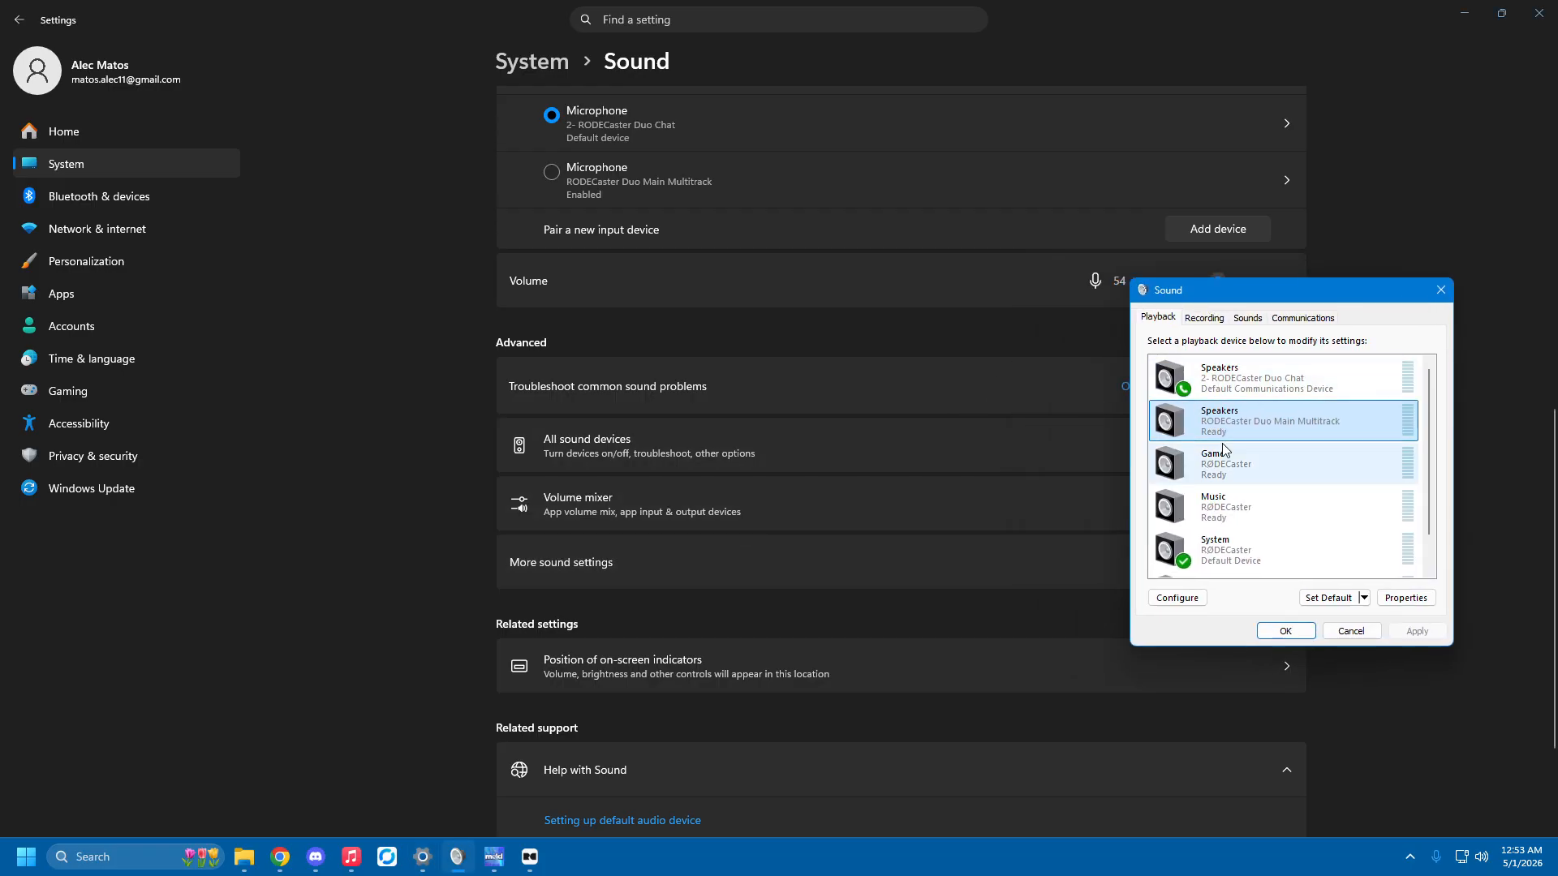
Examine the default playback and communications devices, and the Chat and Main Multitrack microphones among the recording devices.
left_click(1226, 557)
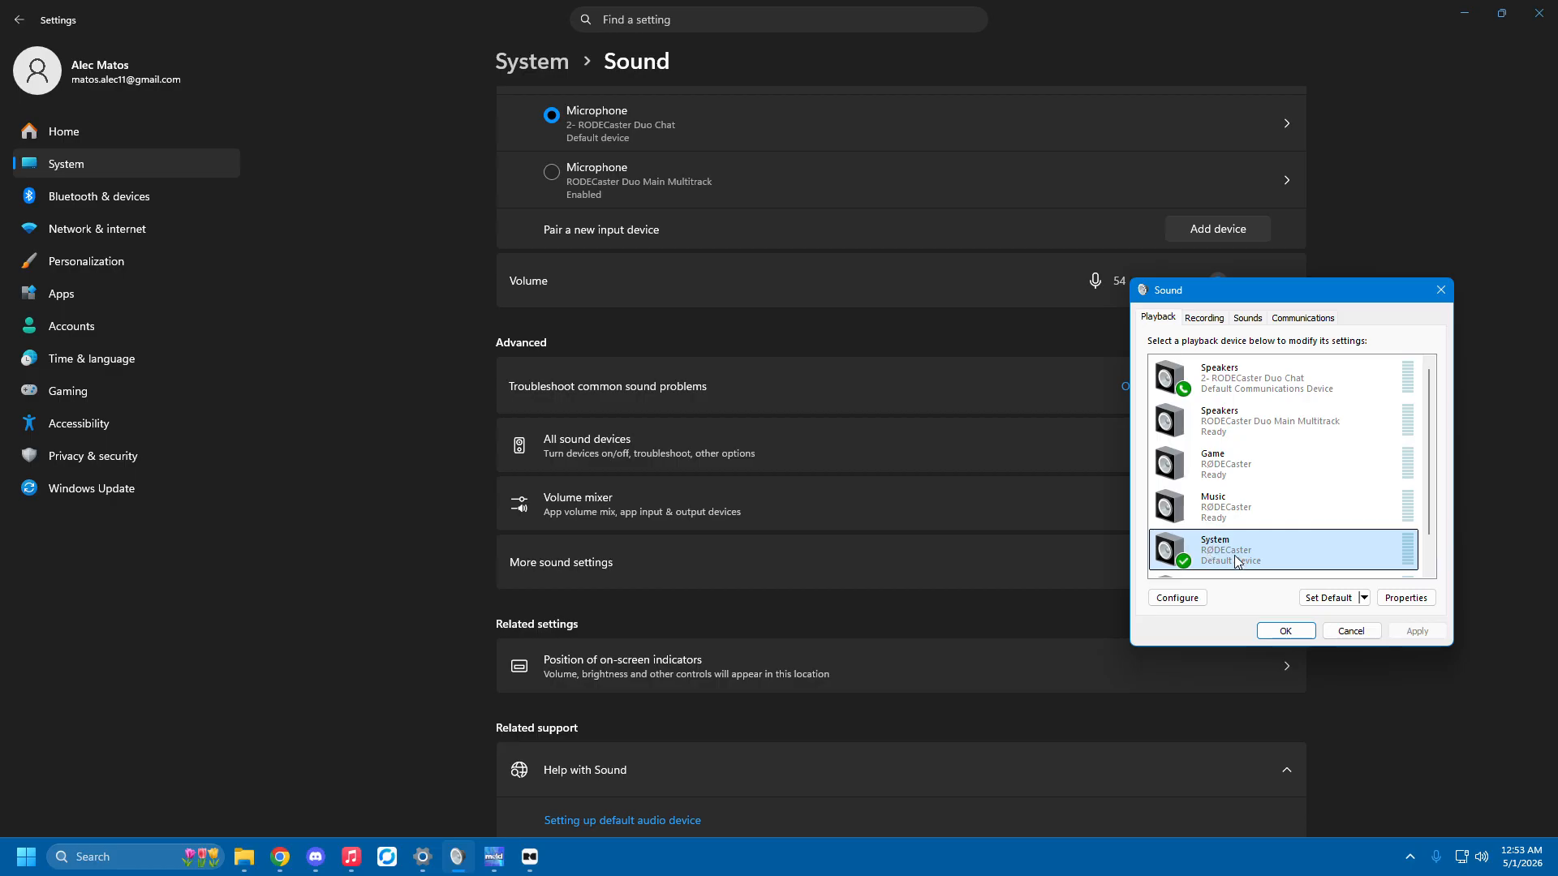
left_click(1243, 388)
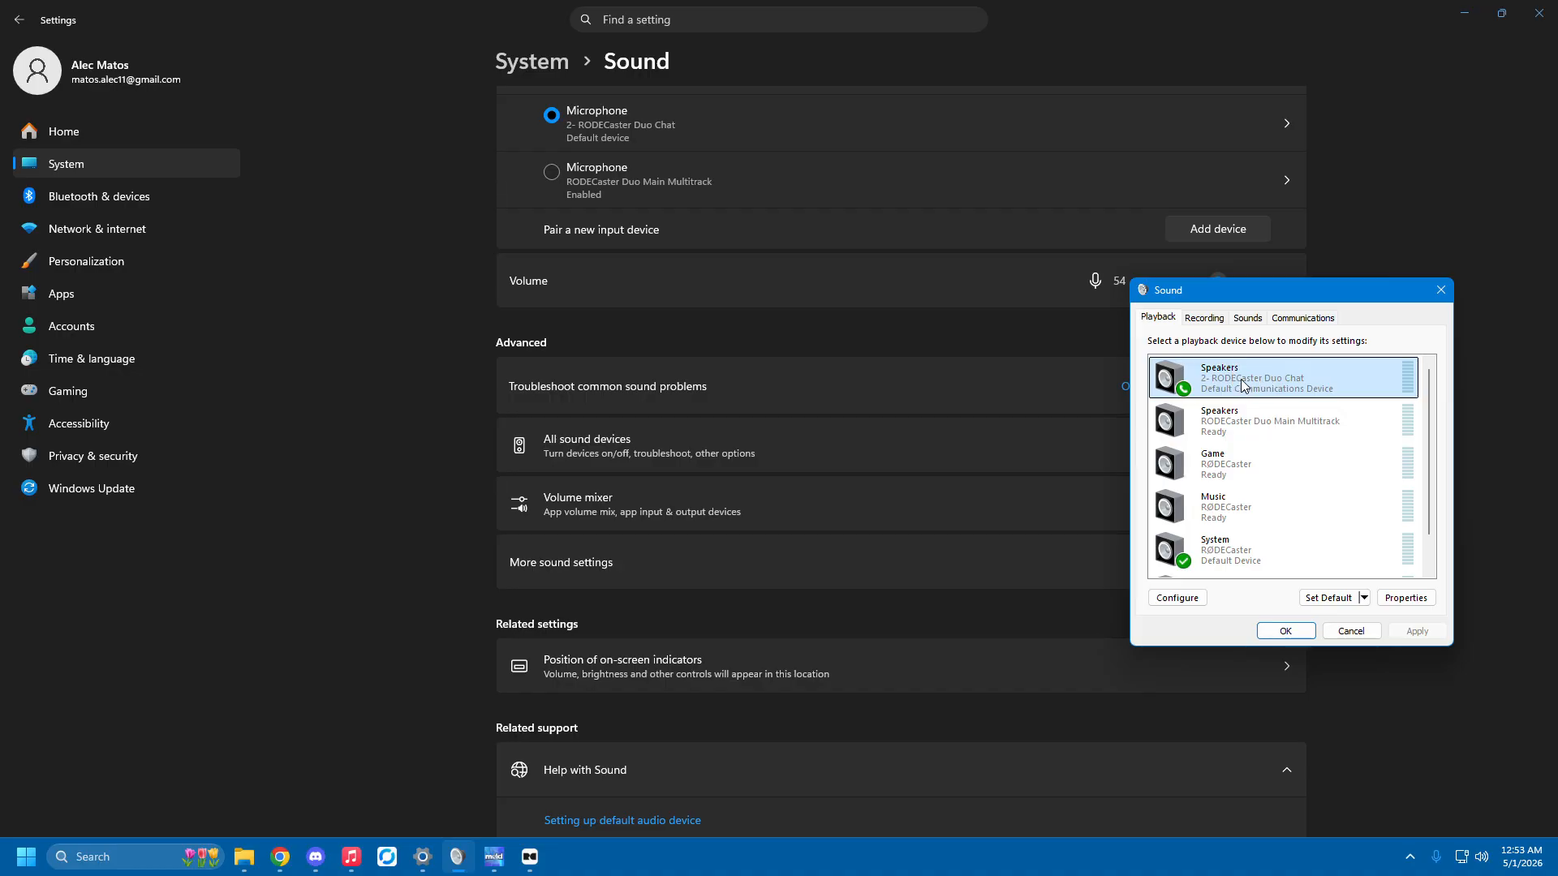
left_click(1203, 318)
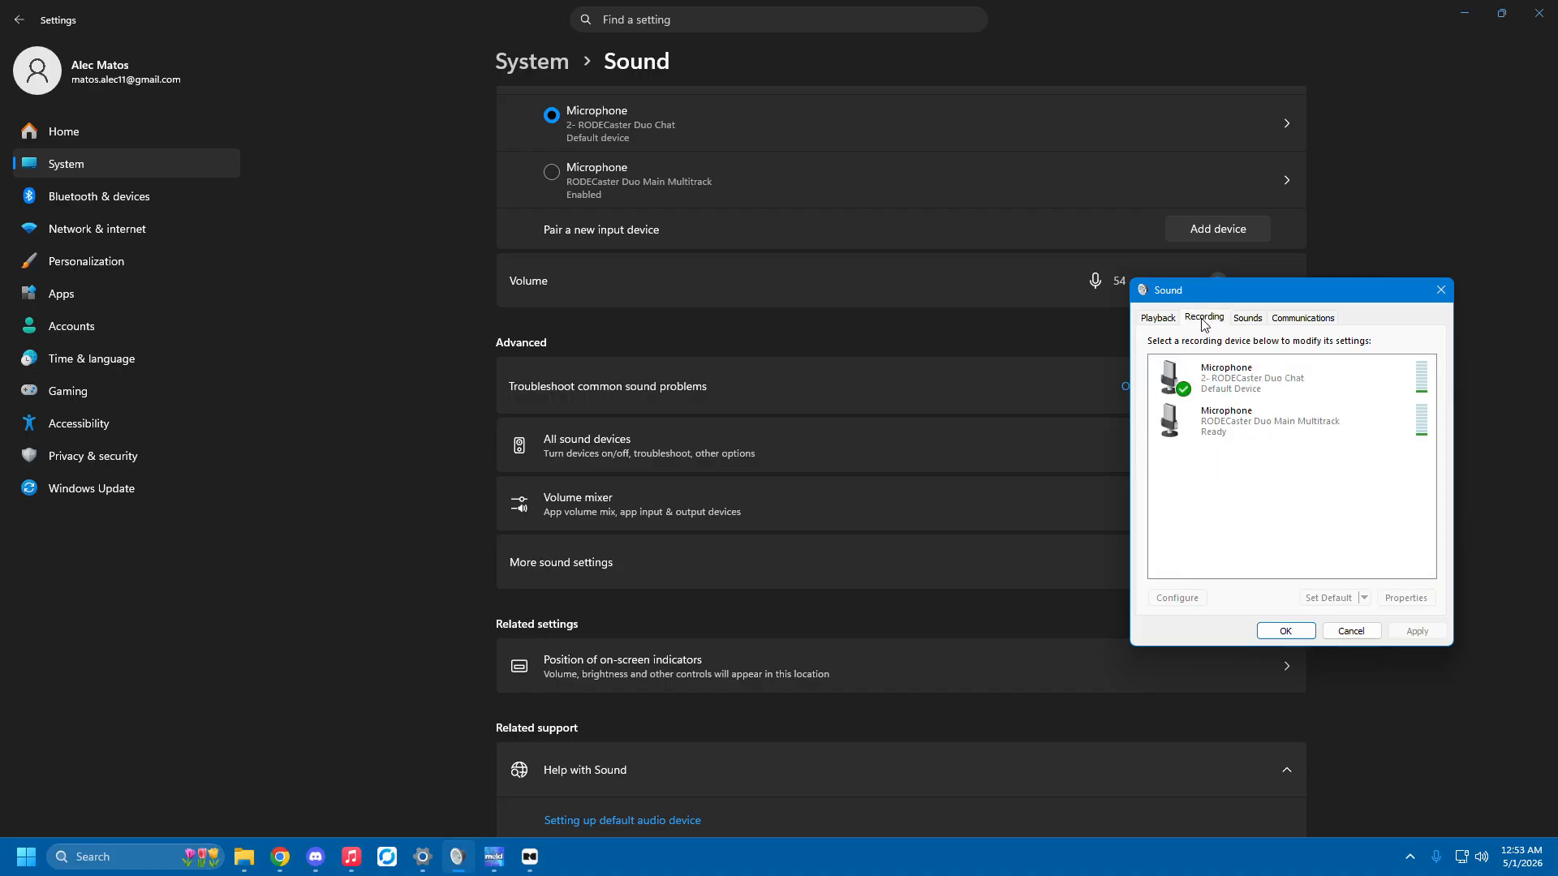
left_click(1231, 383)
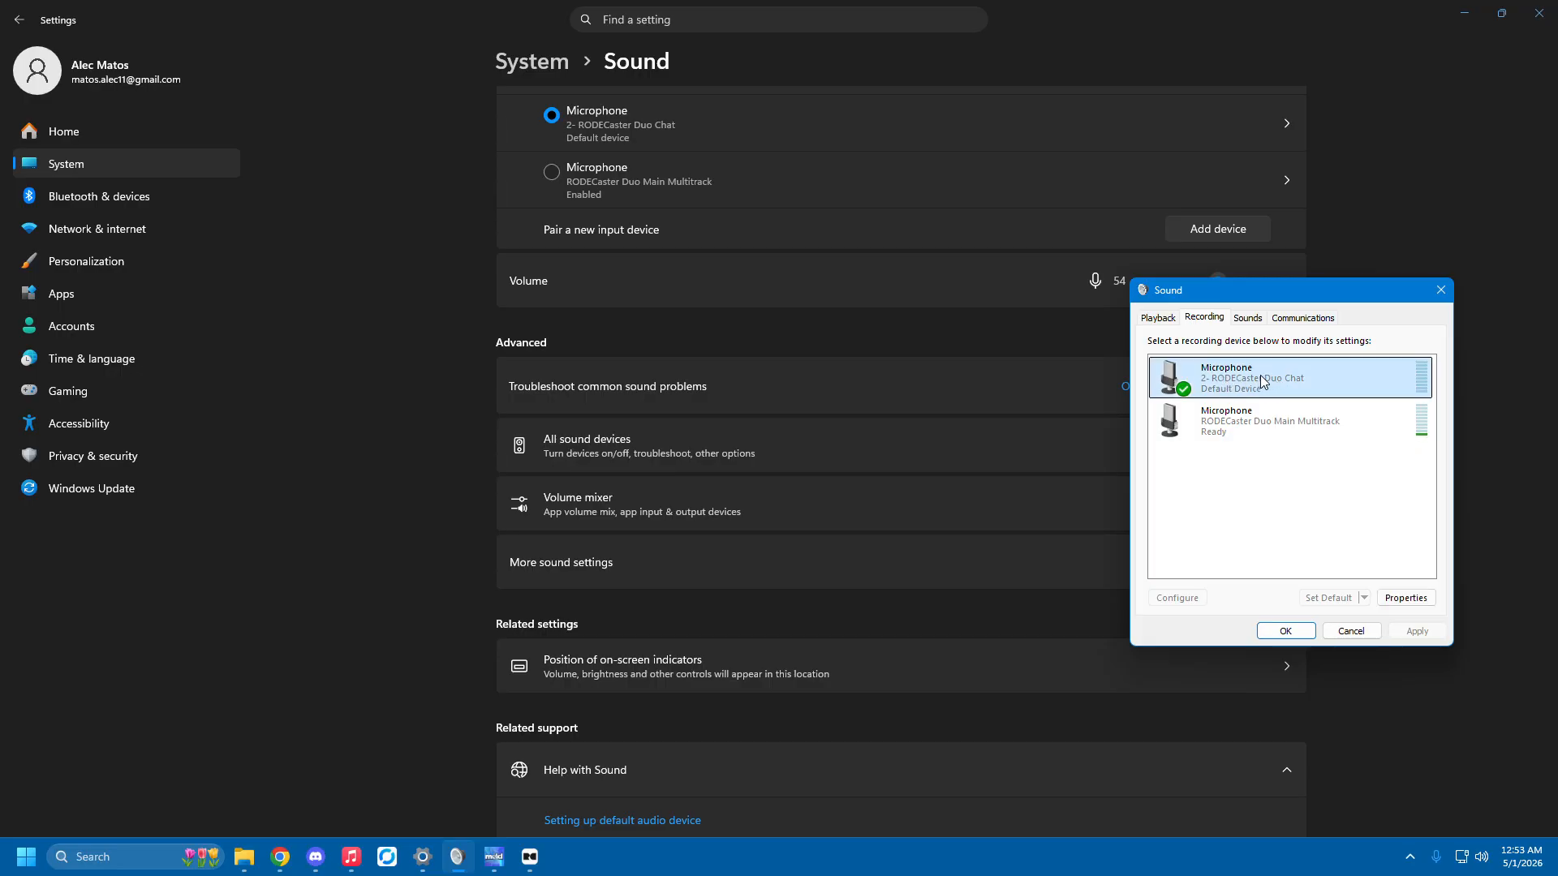
left_click(1278, 428)
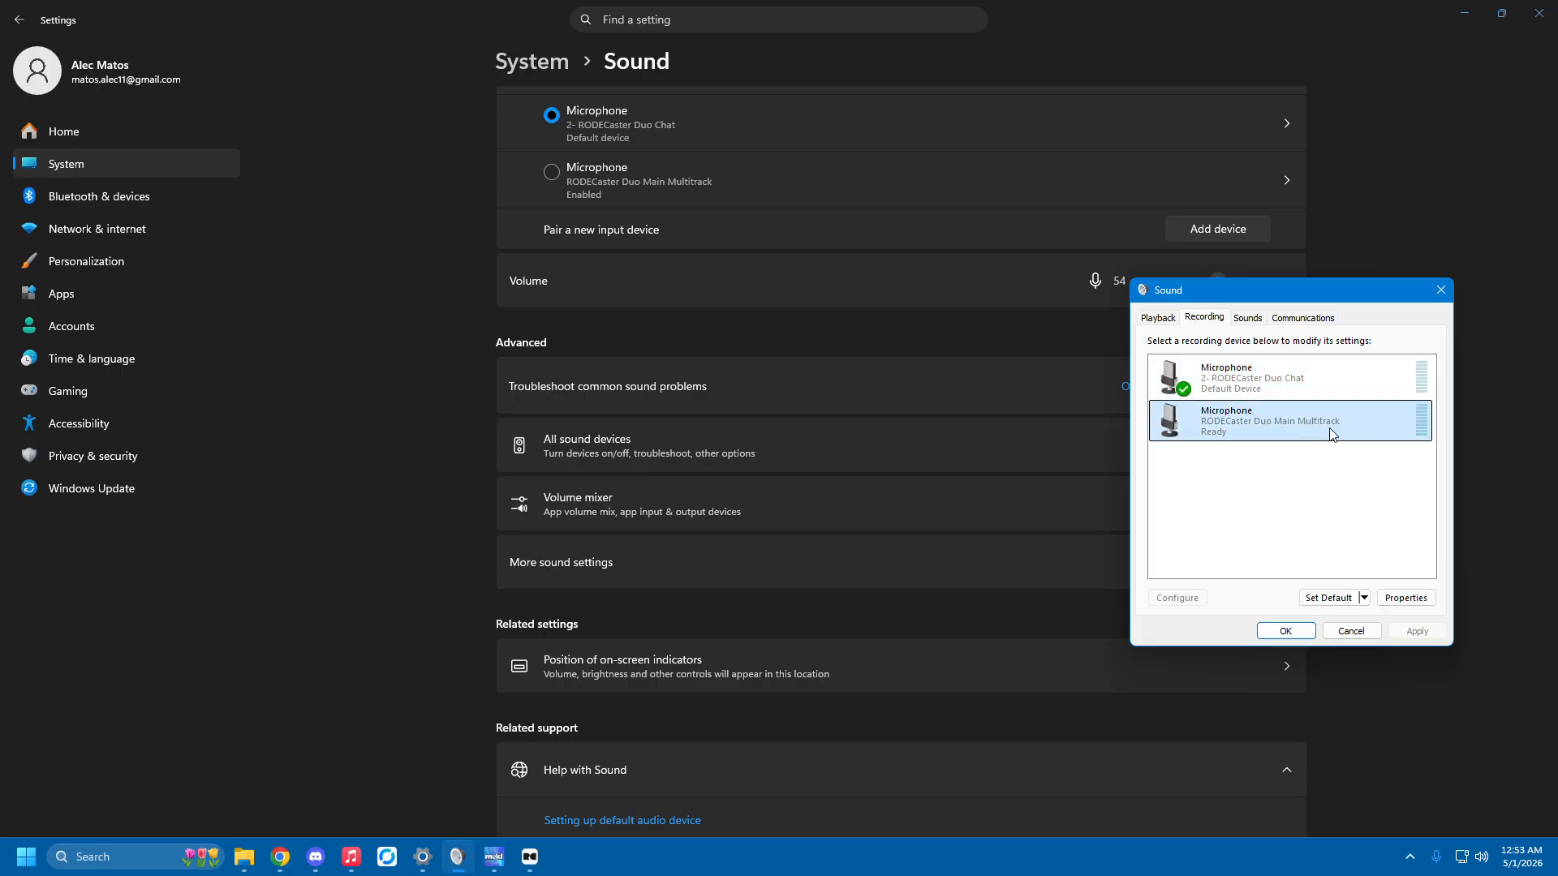
Return to the Windows sound settings and review the system devices and per-app list in the volume mixer.
left_click(492, 858)
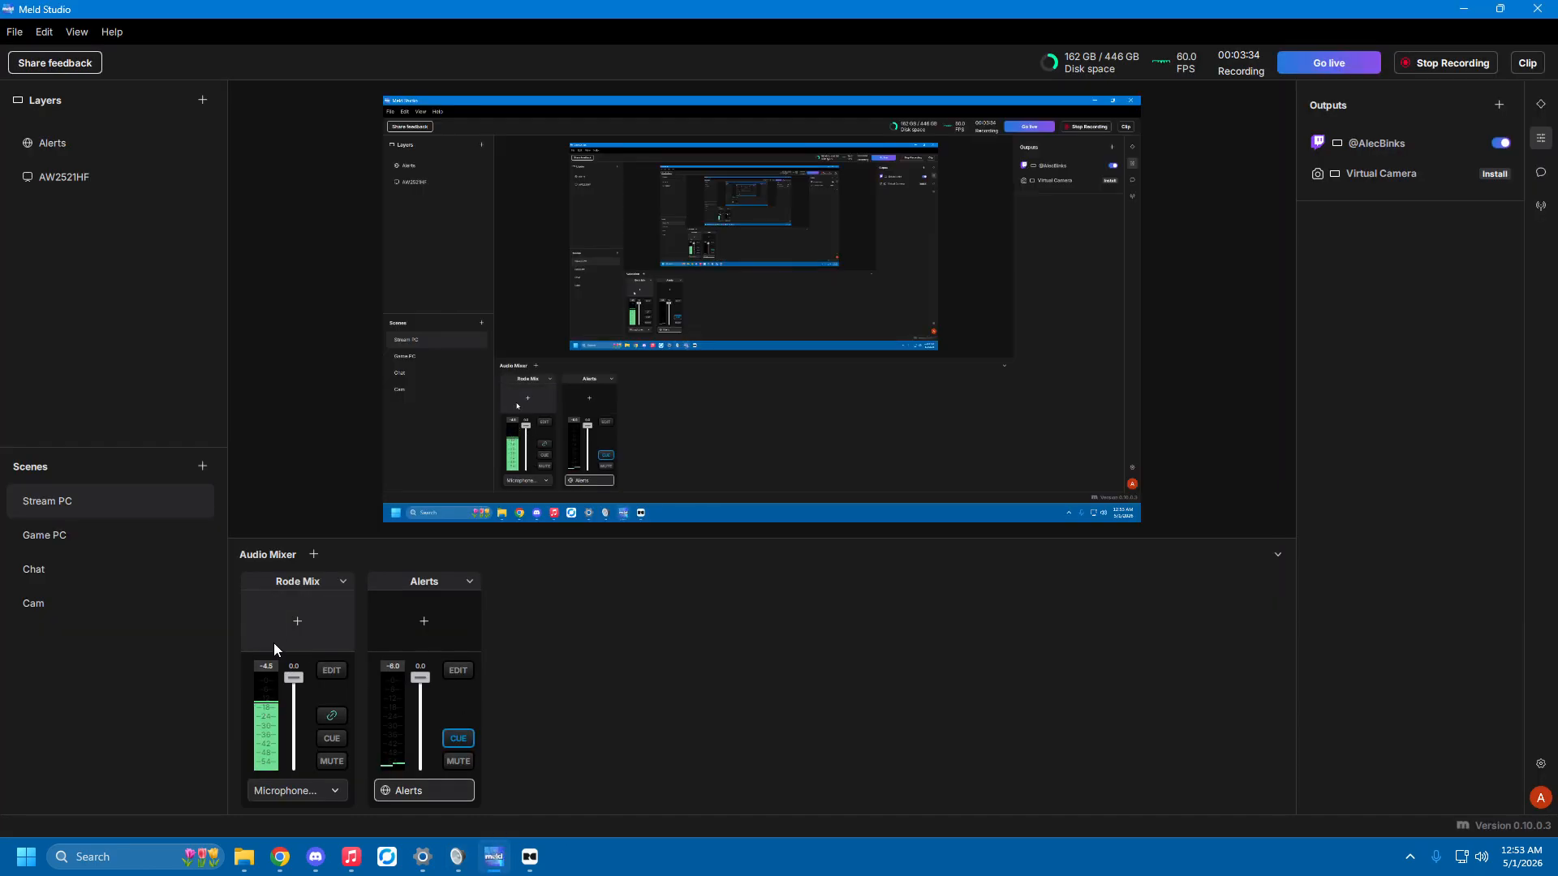
left_click(528, 858)
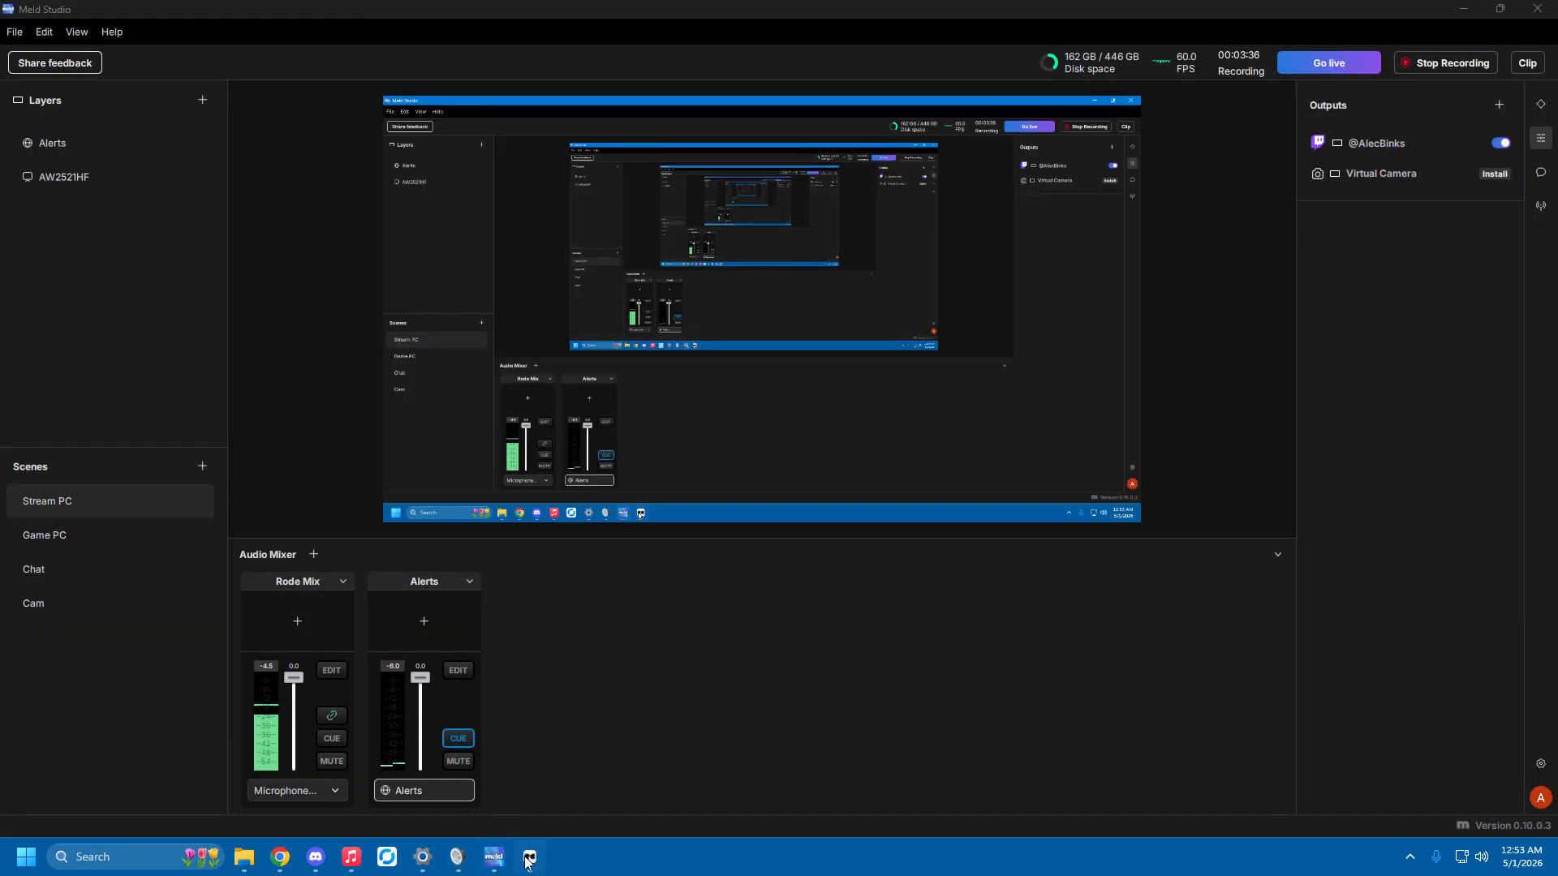
left_click(422, 857)
scroll(612, 324, "up", 3)
scroll(659, 382, "down", 3)
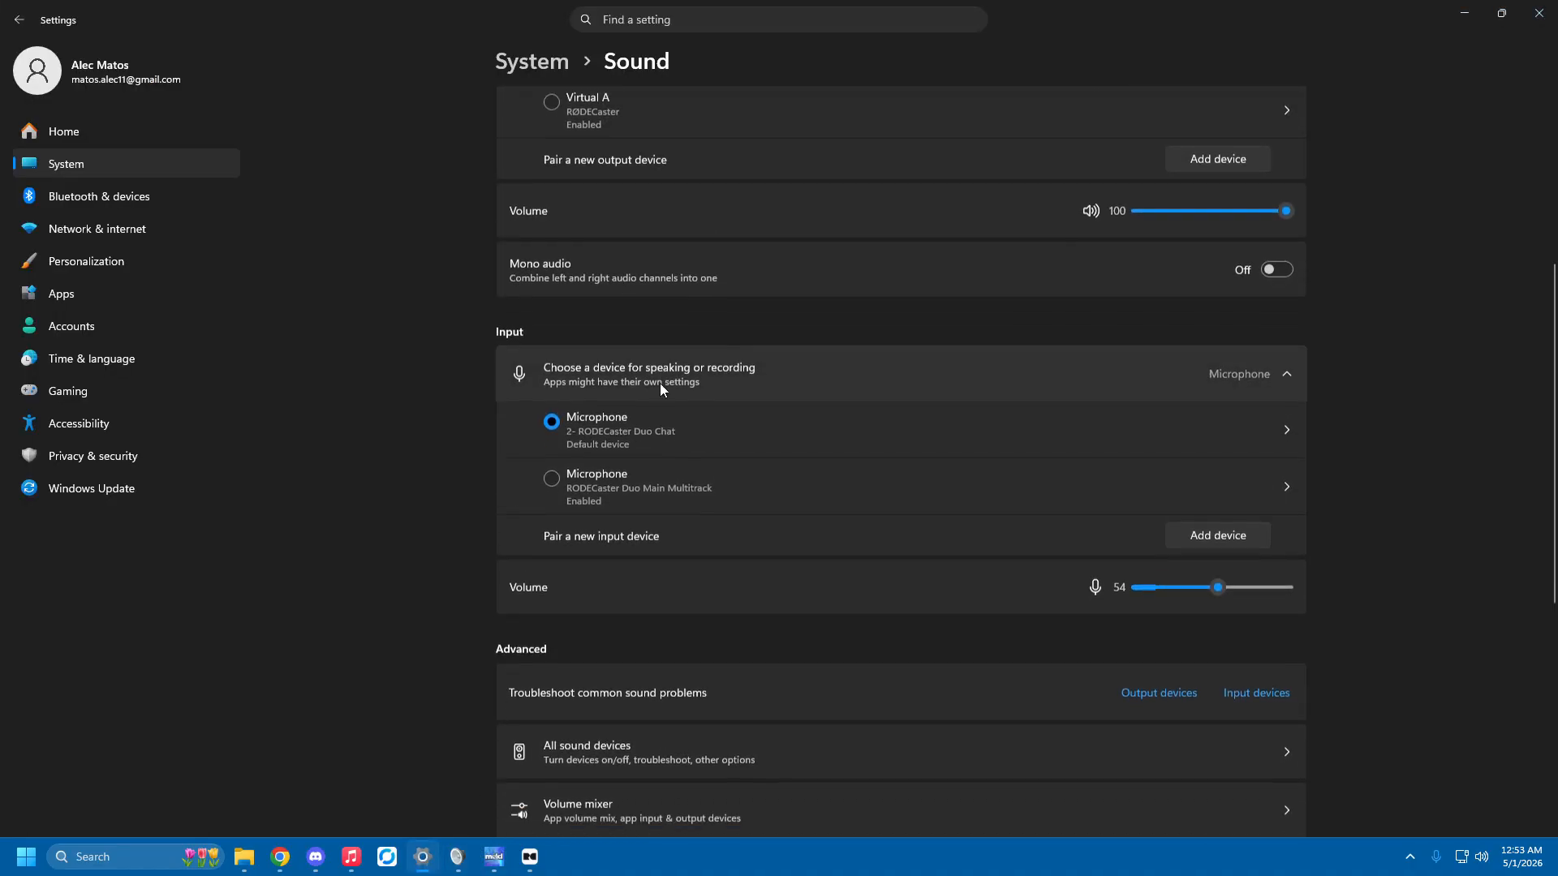
left_click(596, 511)
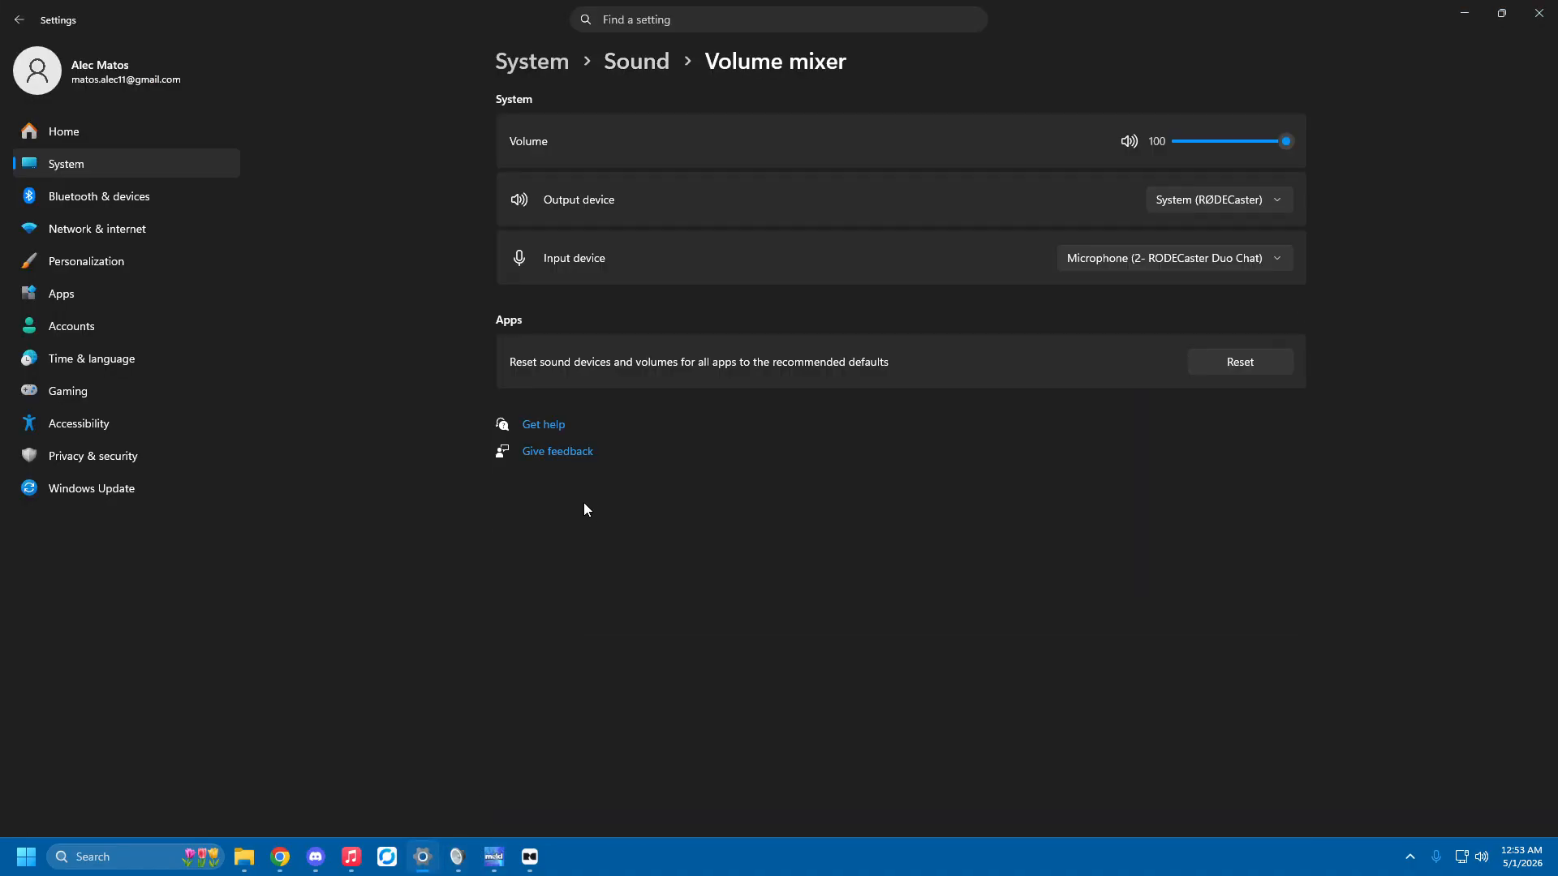
scroll(1400, 388, "down", 3)
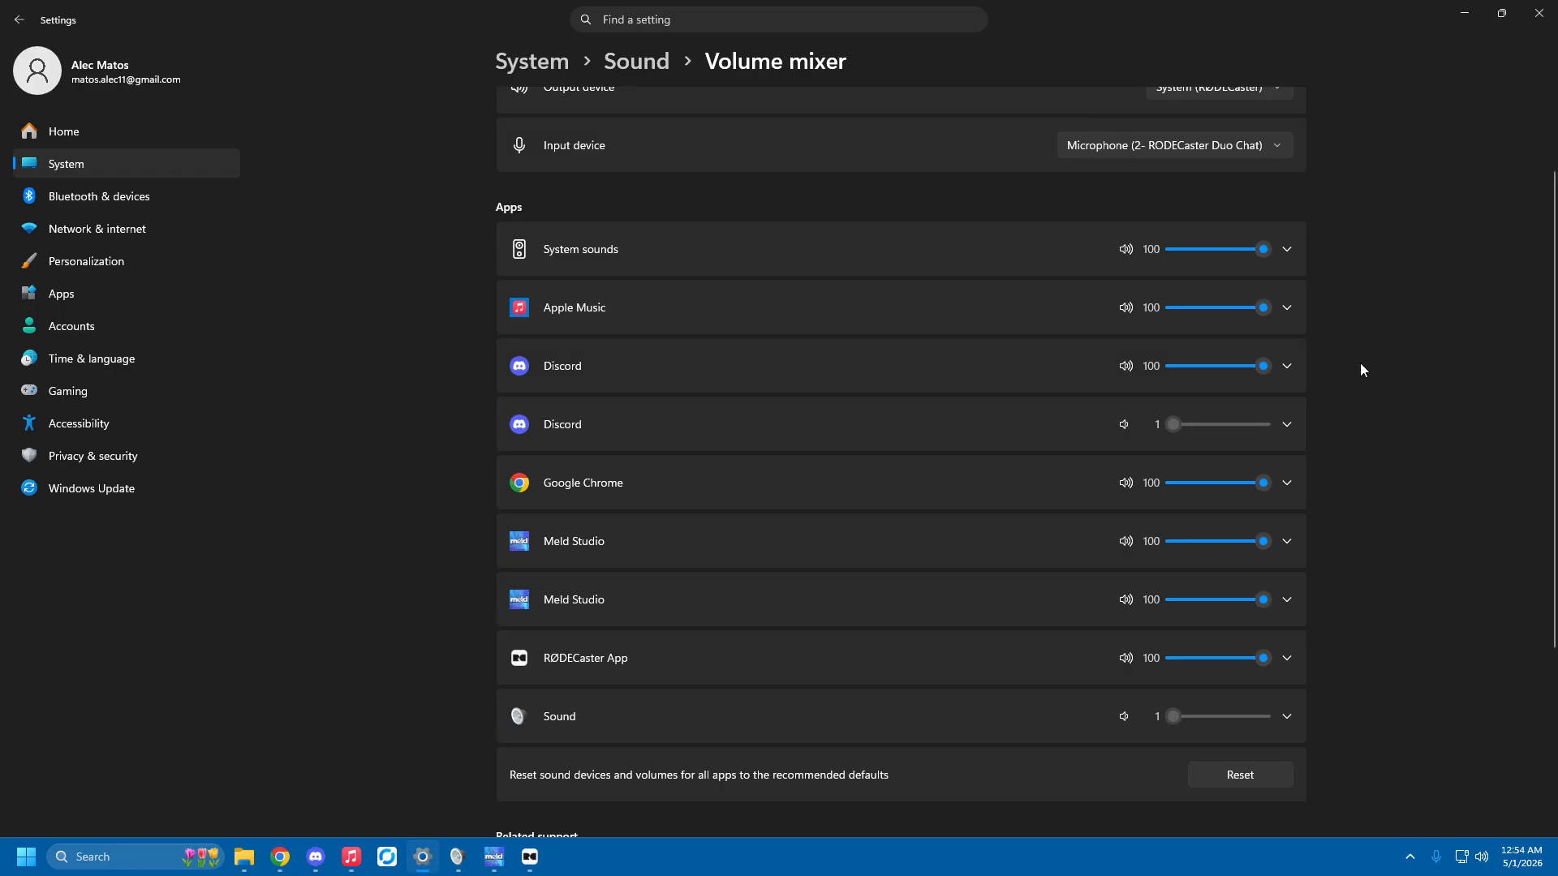
left_click(530, 856)
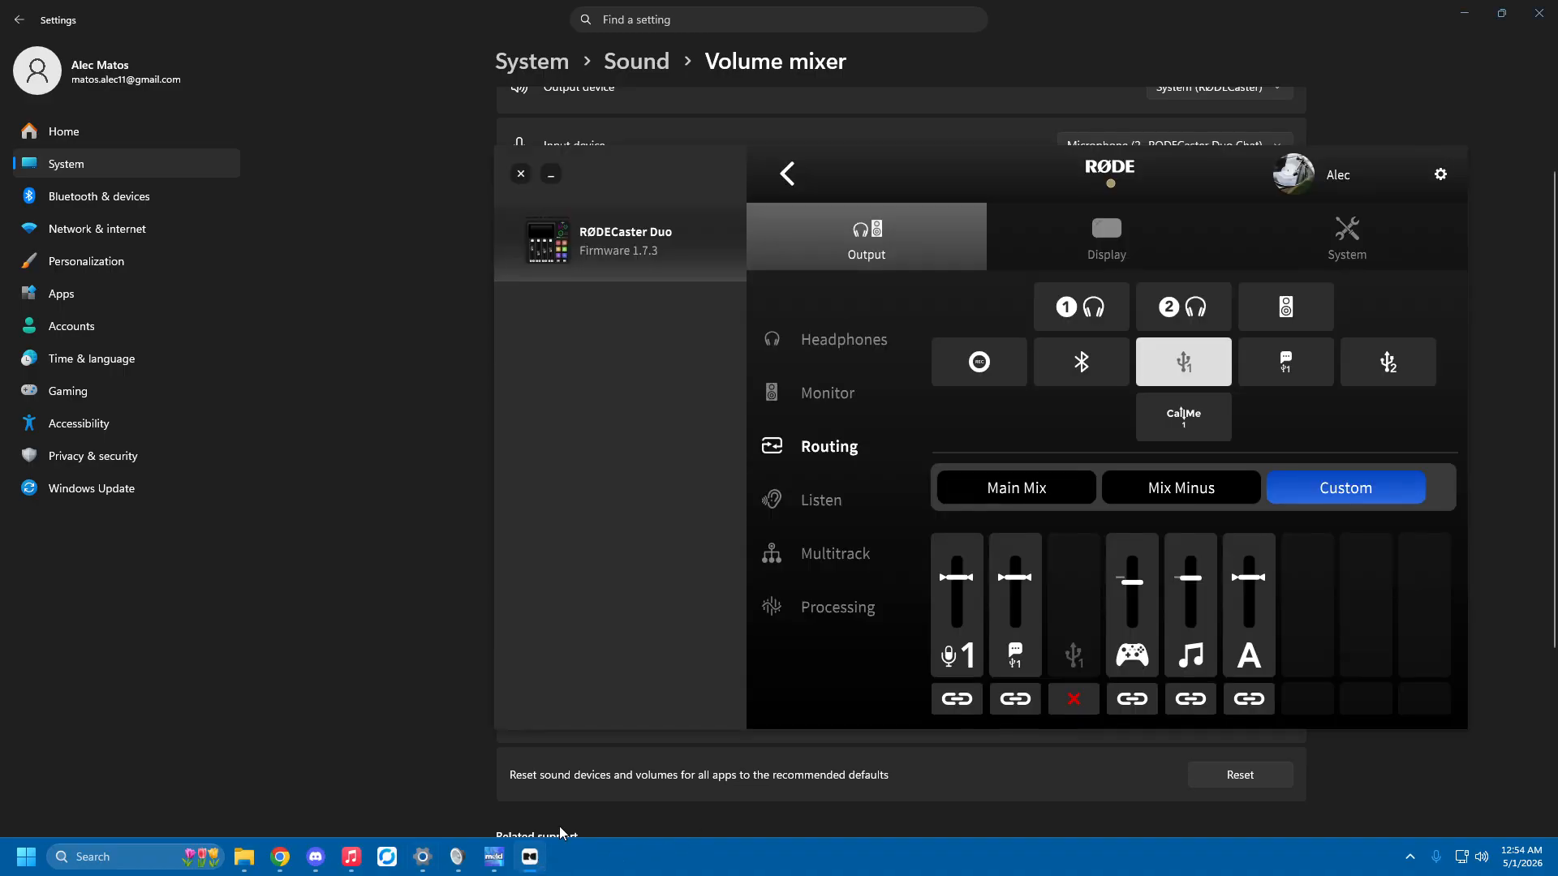
left_click(659, 250)
left_click(884, 357)
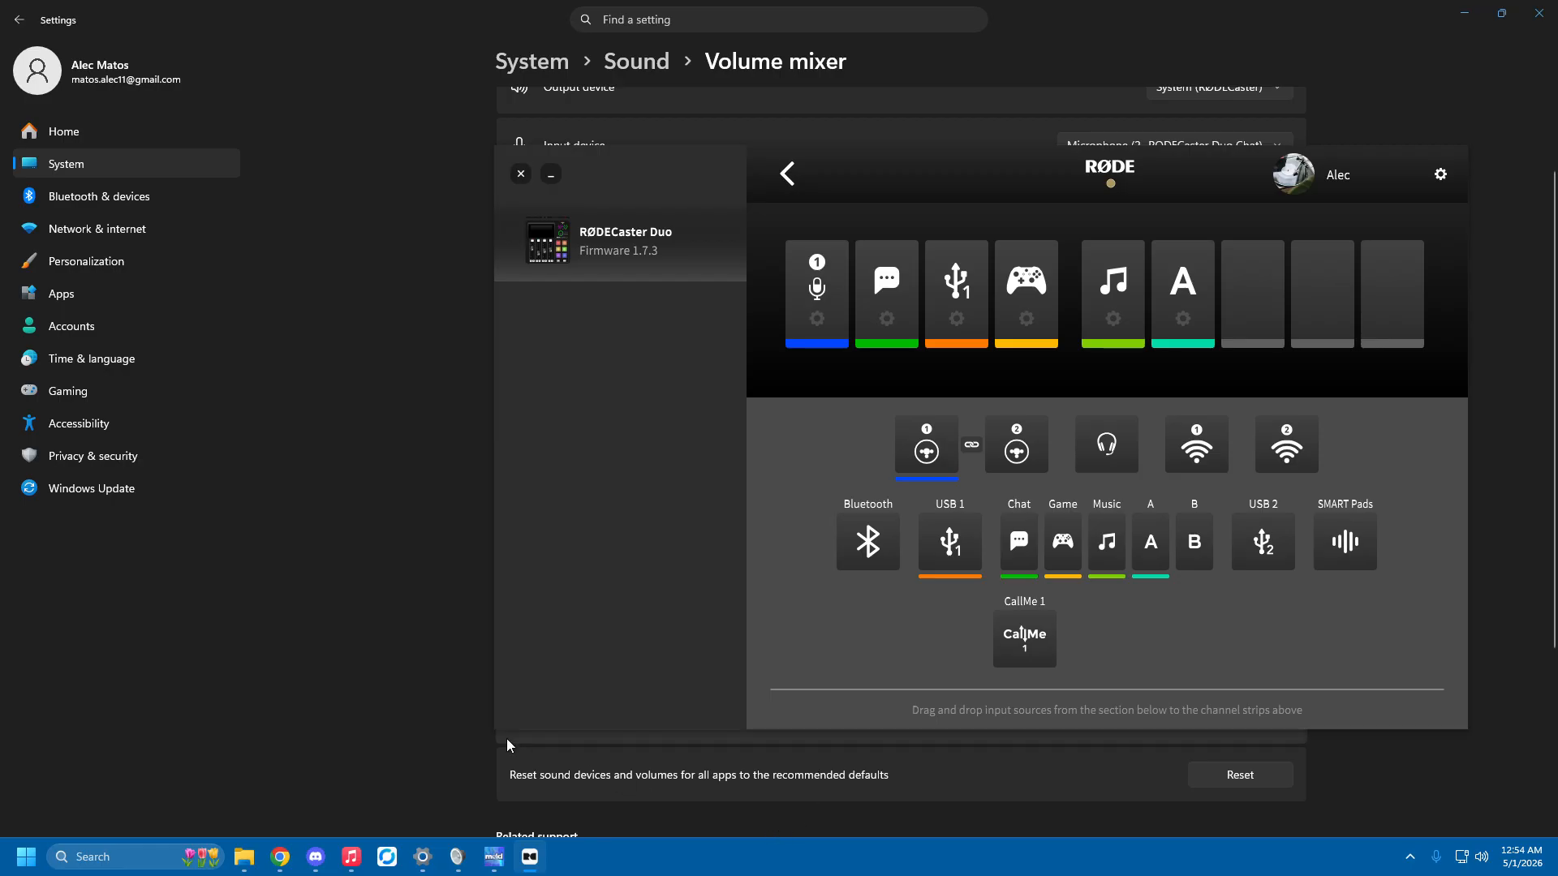
Leave the channel assignments in the RØDECaster app and open the output routing page for USB 1.
left_click(422, 686)
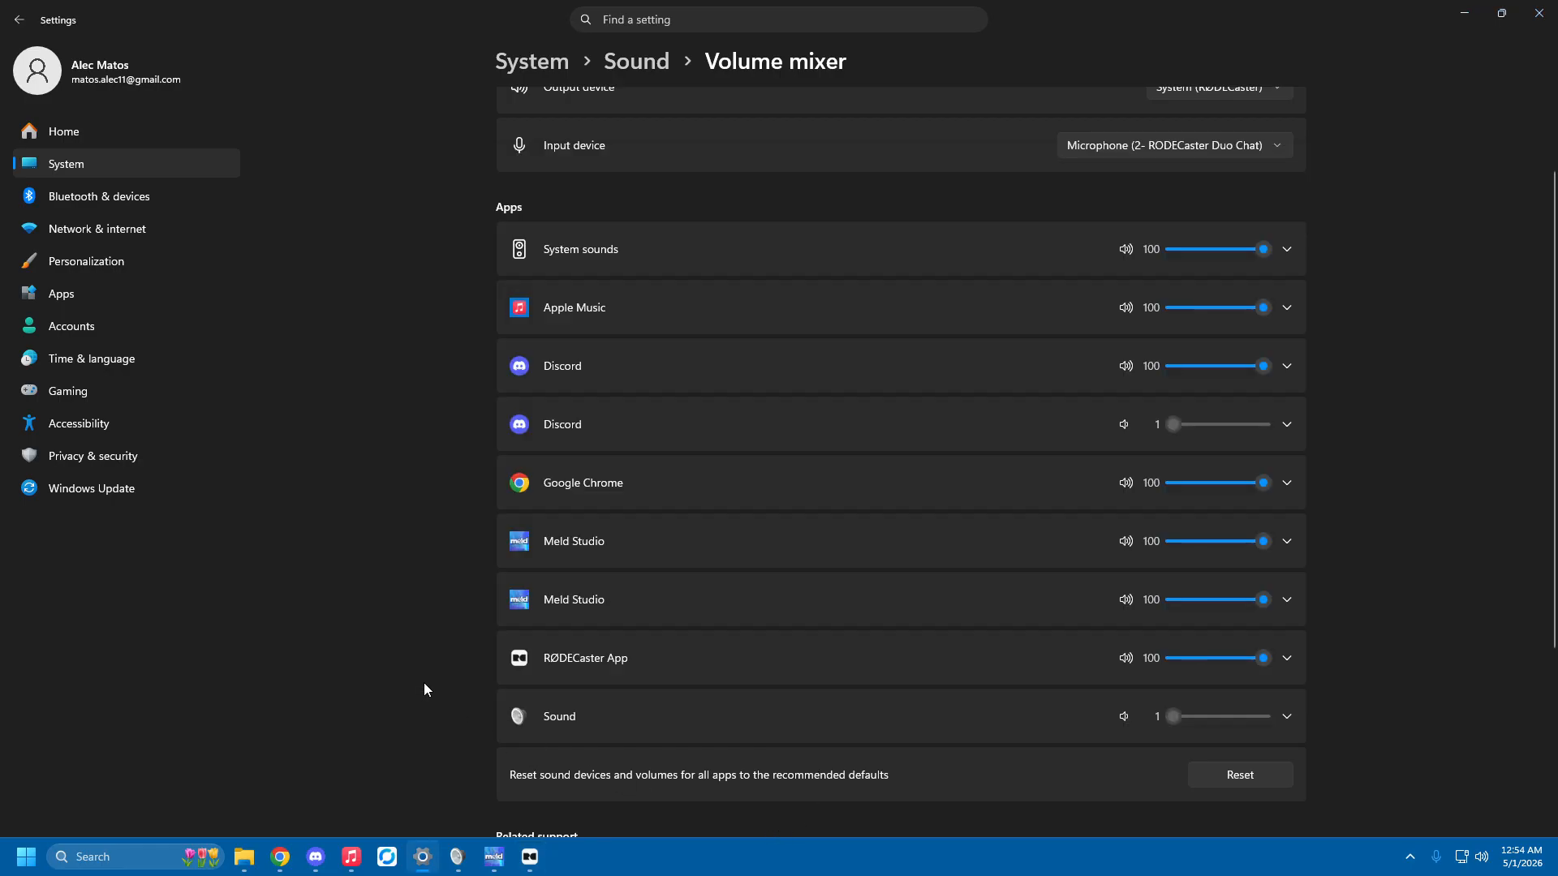
left_click(529, 857)
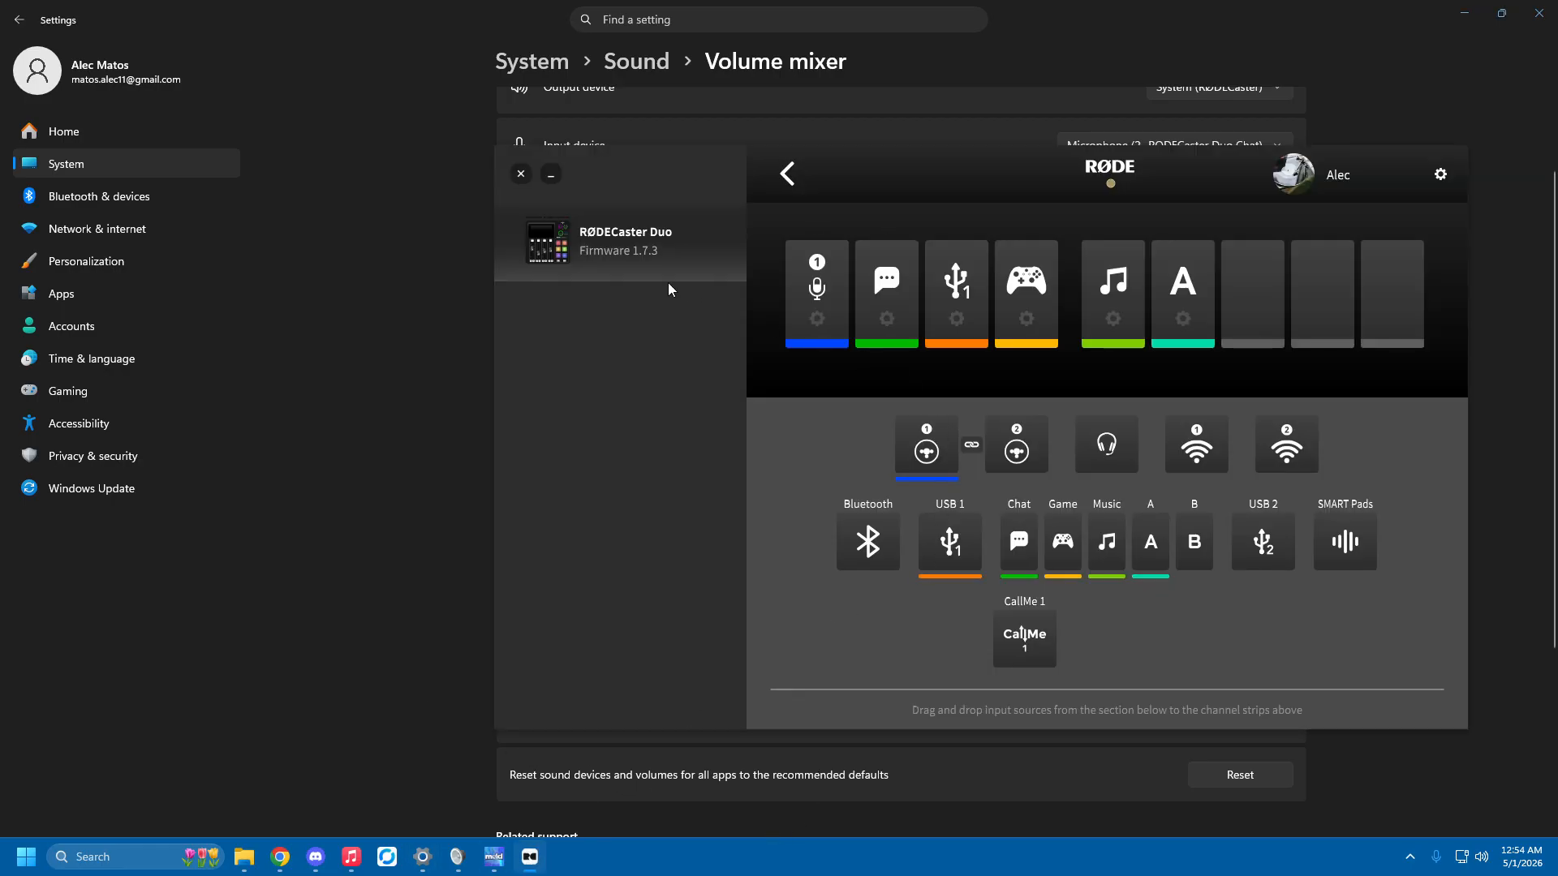
left_click(787, 173)
left_click(1035, 372)
left_click(855, 445)
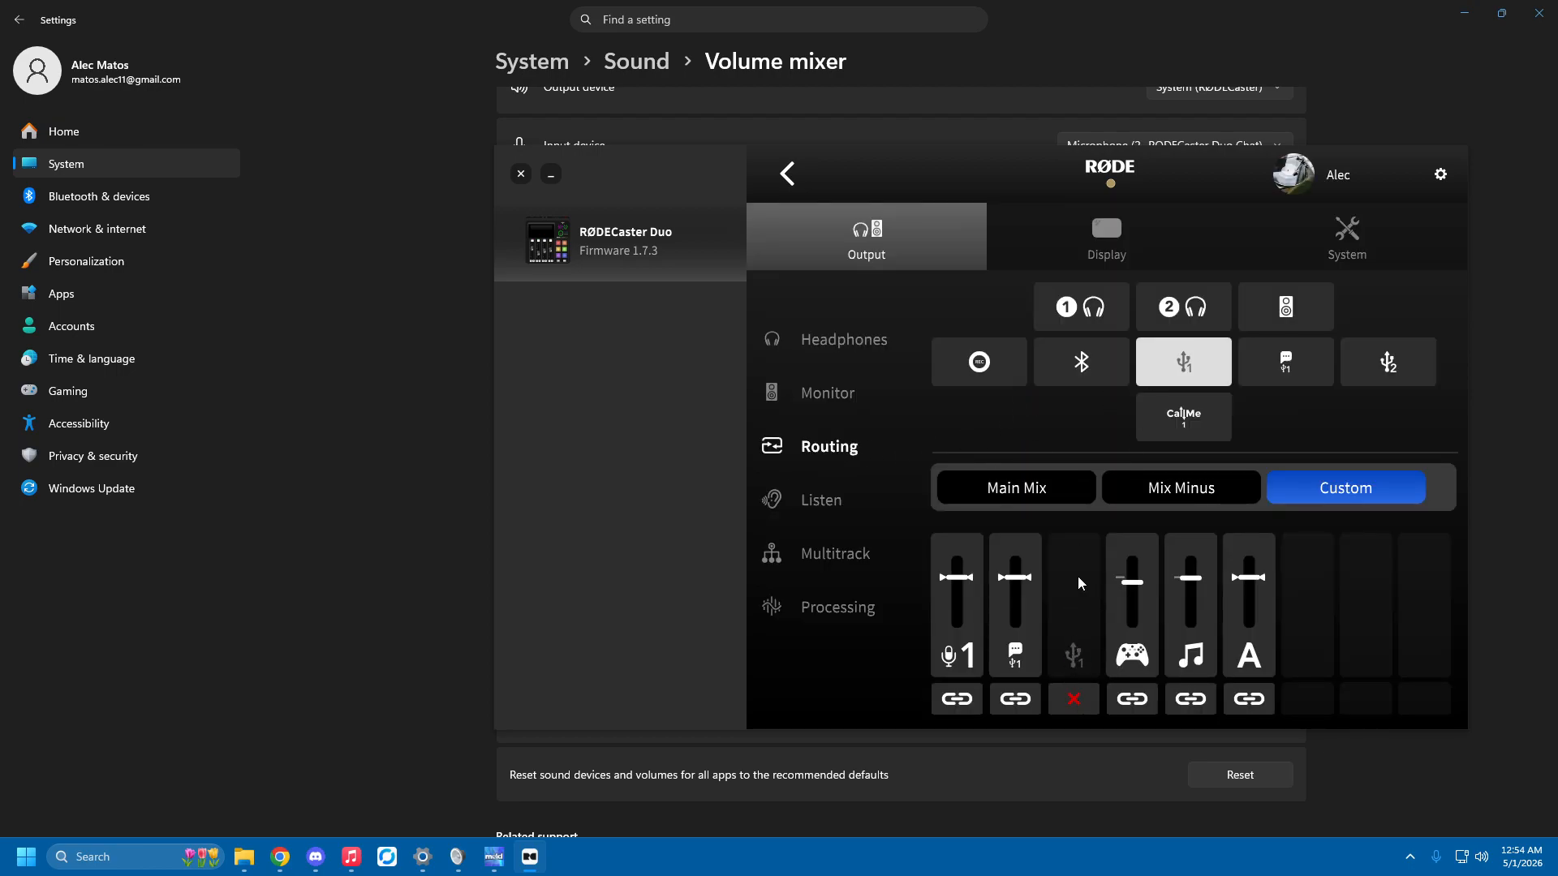
Return to the Windows volume mixer and view Apple Music's output and input devices.
left_click(437, 411)
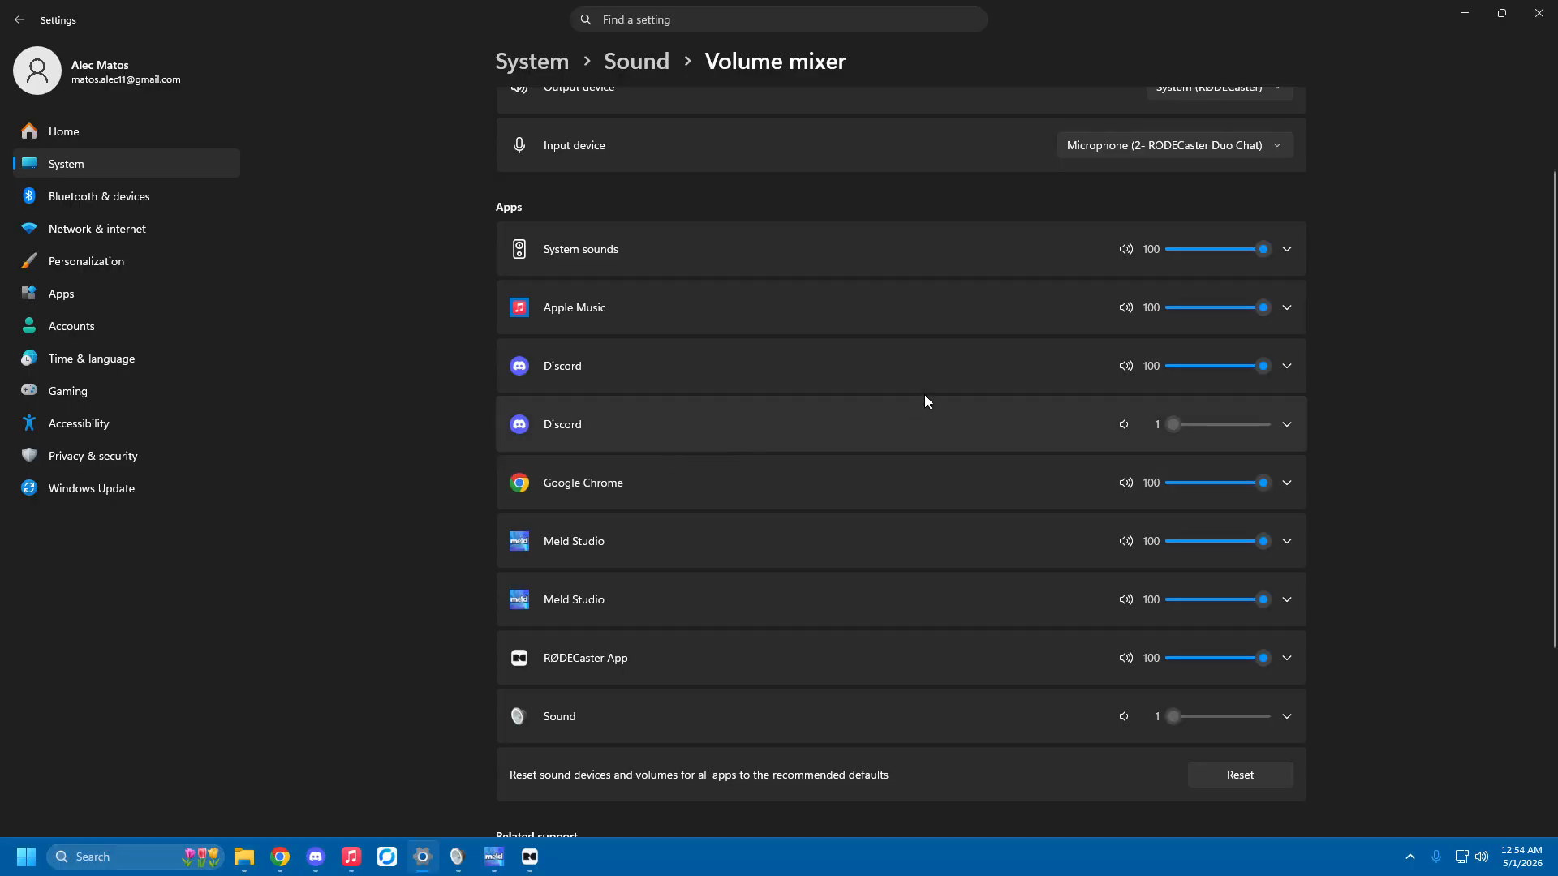
left_click(1287, 307)
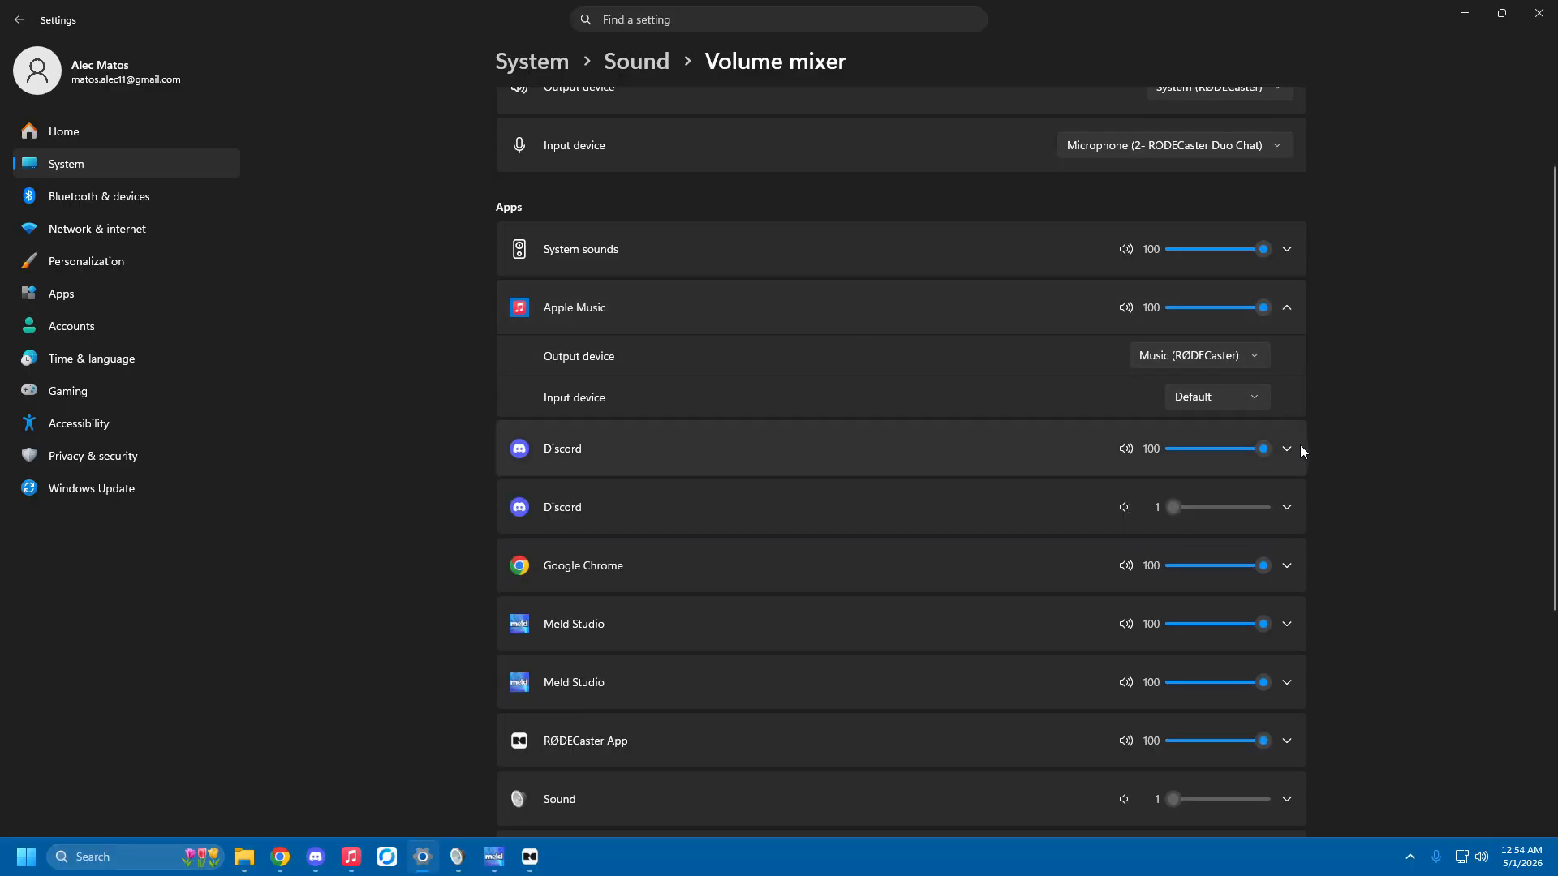
Switch to Discord and check the available microphone and speaker devices in its voice settings.
left_click(316, 859)
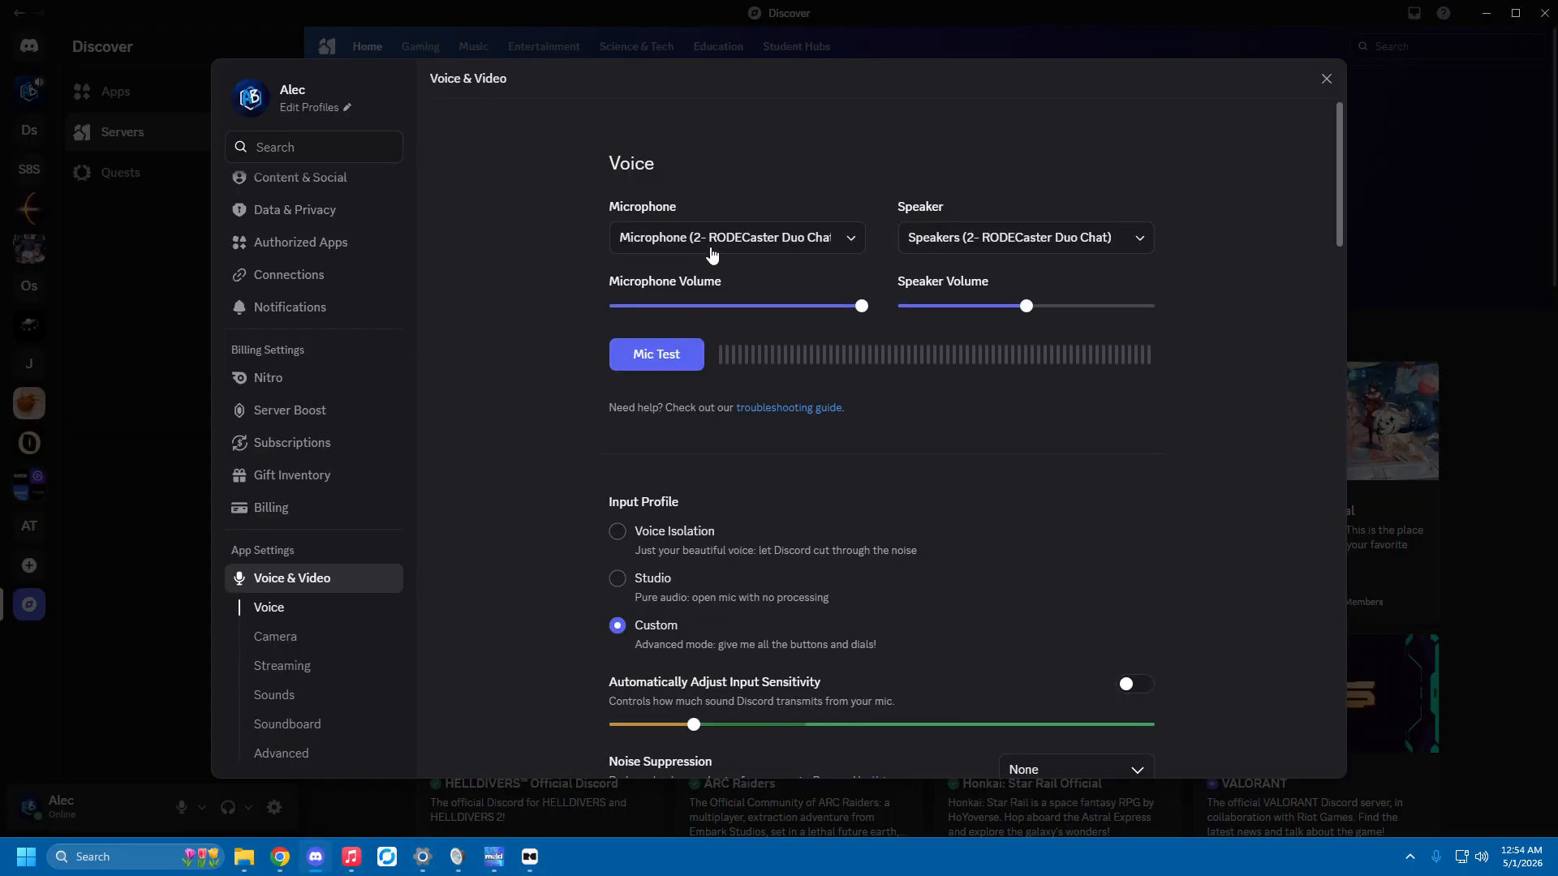
left_click(720, 247)
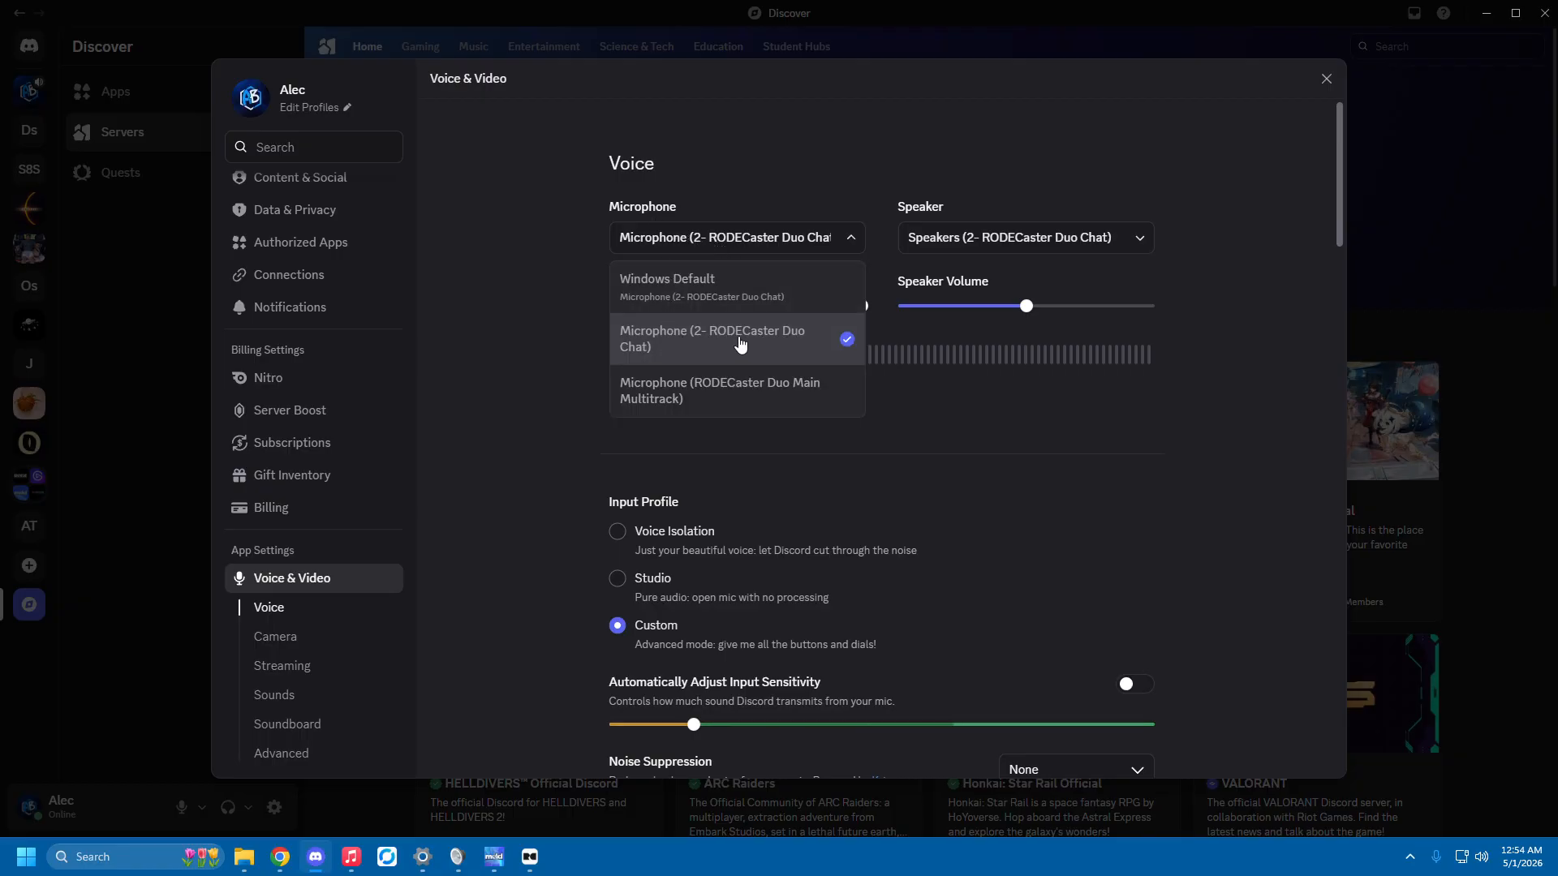
left_click(976, 243)
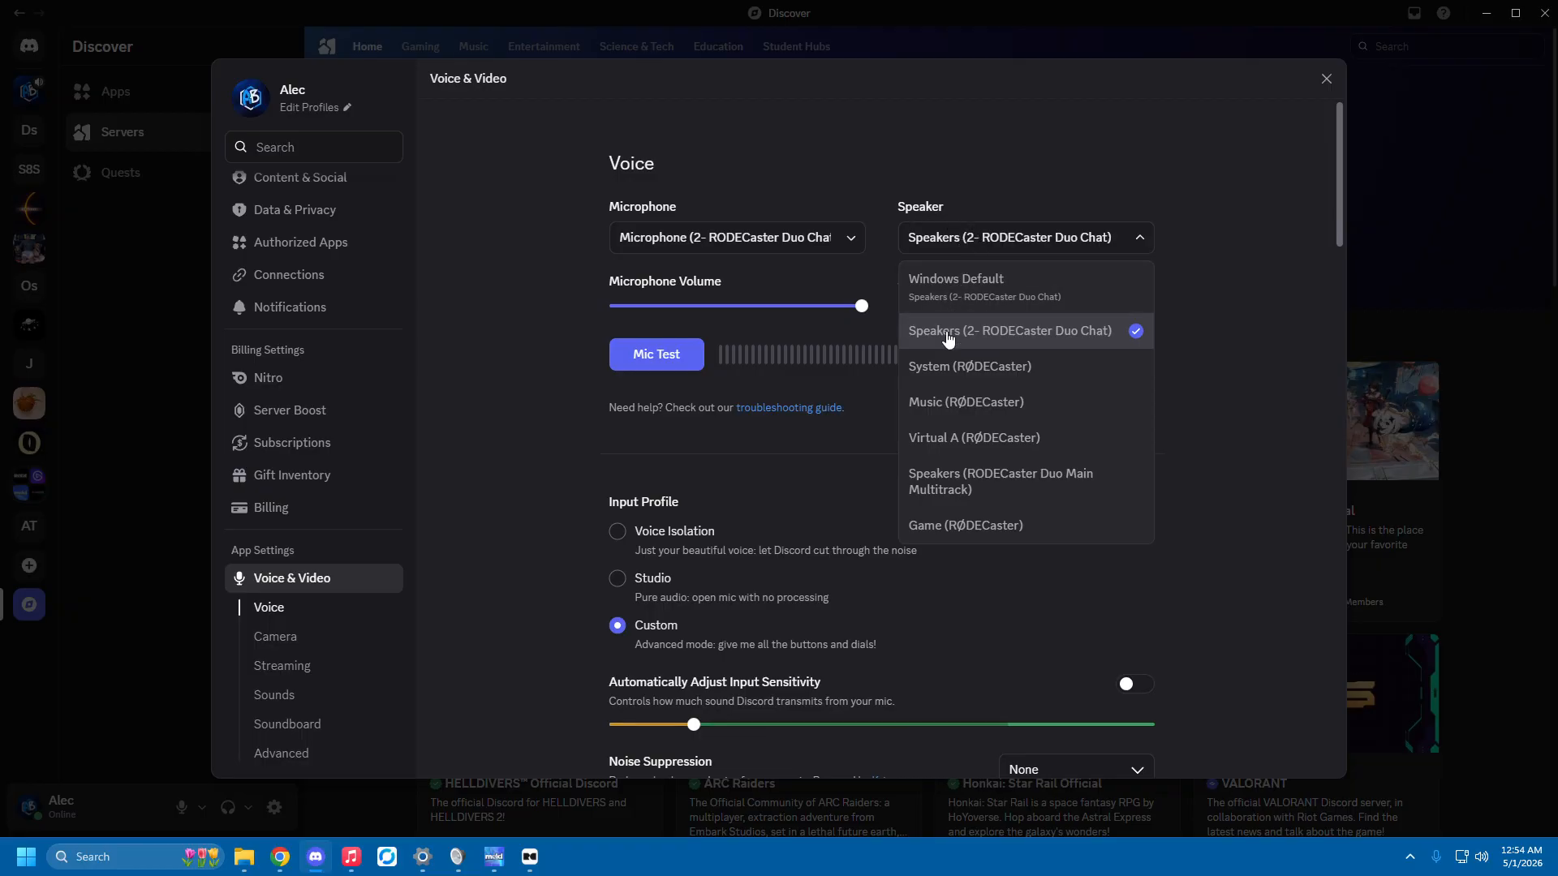
left_click(1162, 324)
Return to the Windows volume mixer and check Google Chrome's output device choices, keeping Virtual A (RØDECaster) selected.
mouse_move(528, 861)
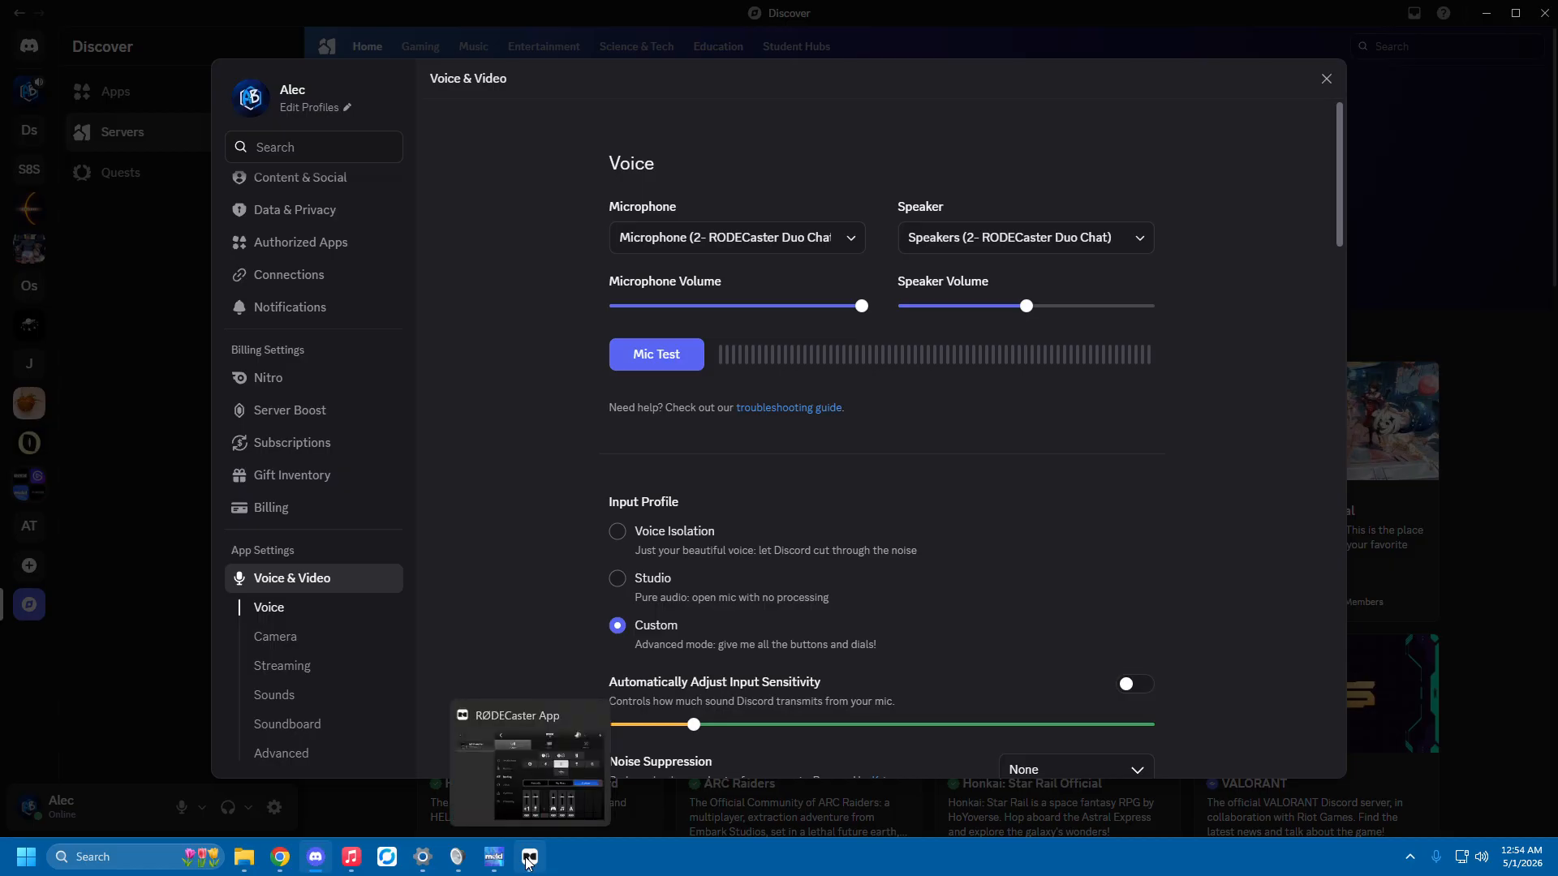
left_click(423, 857)
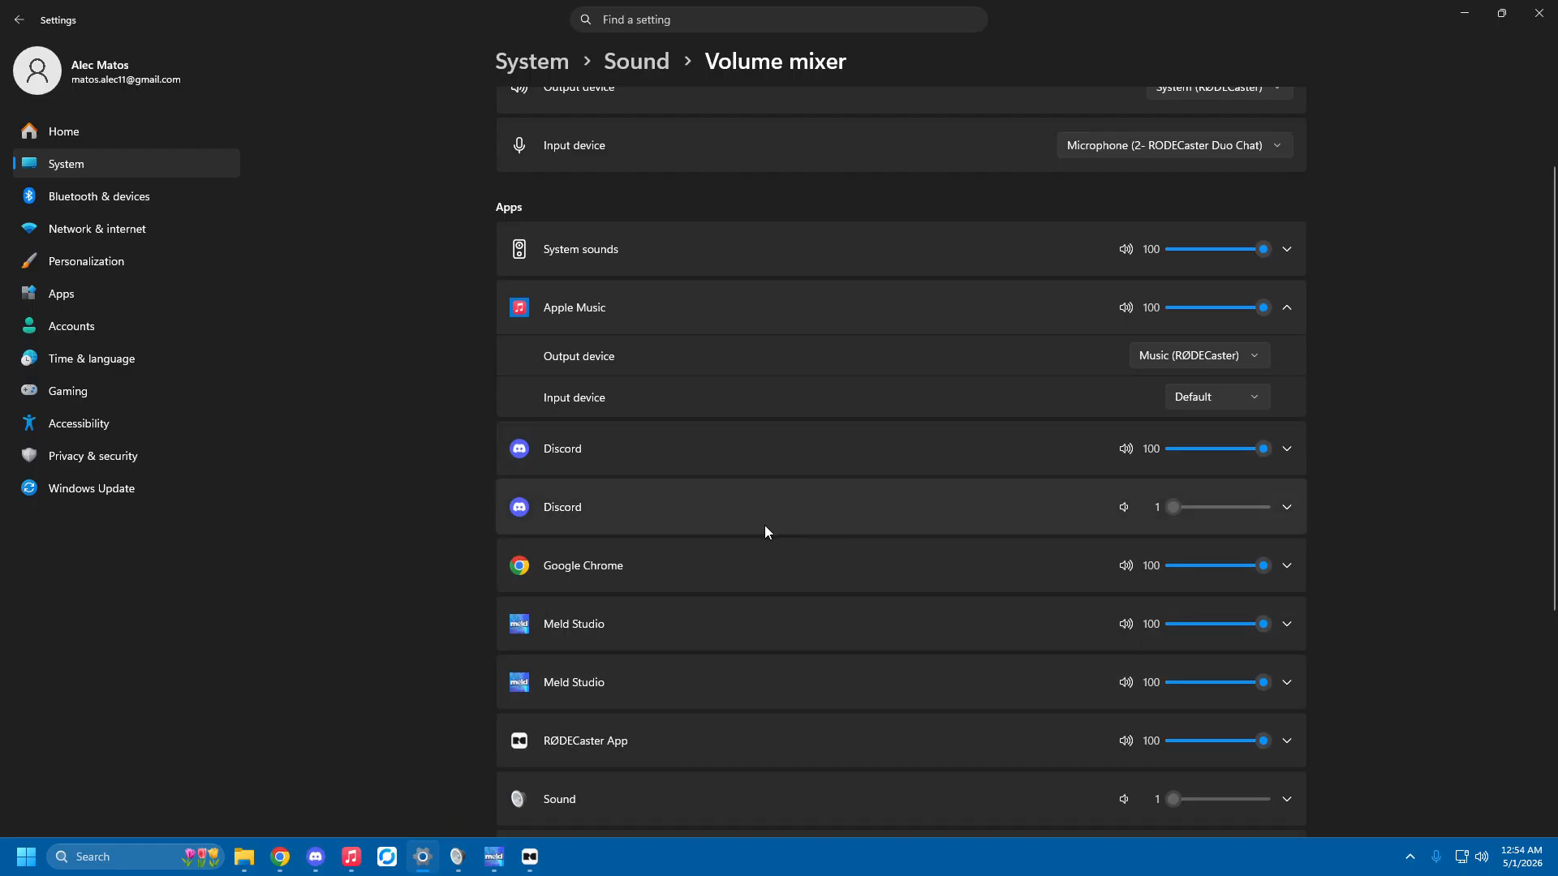
scroll(760, 524, "down", 2)
left_click(1287, 452)
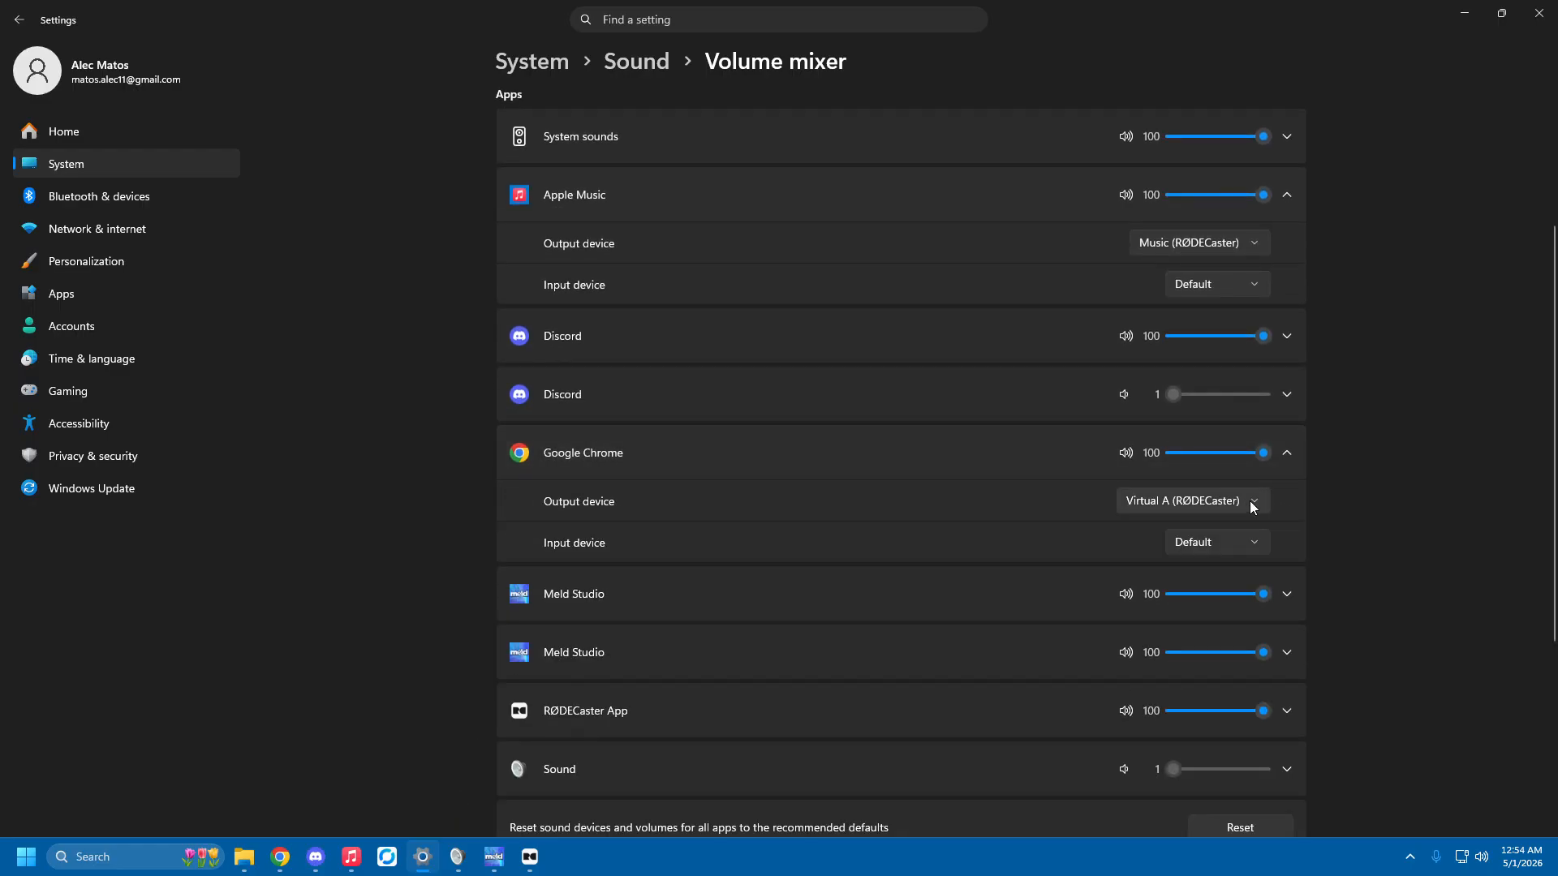
left_click(1287, 455)
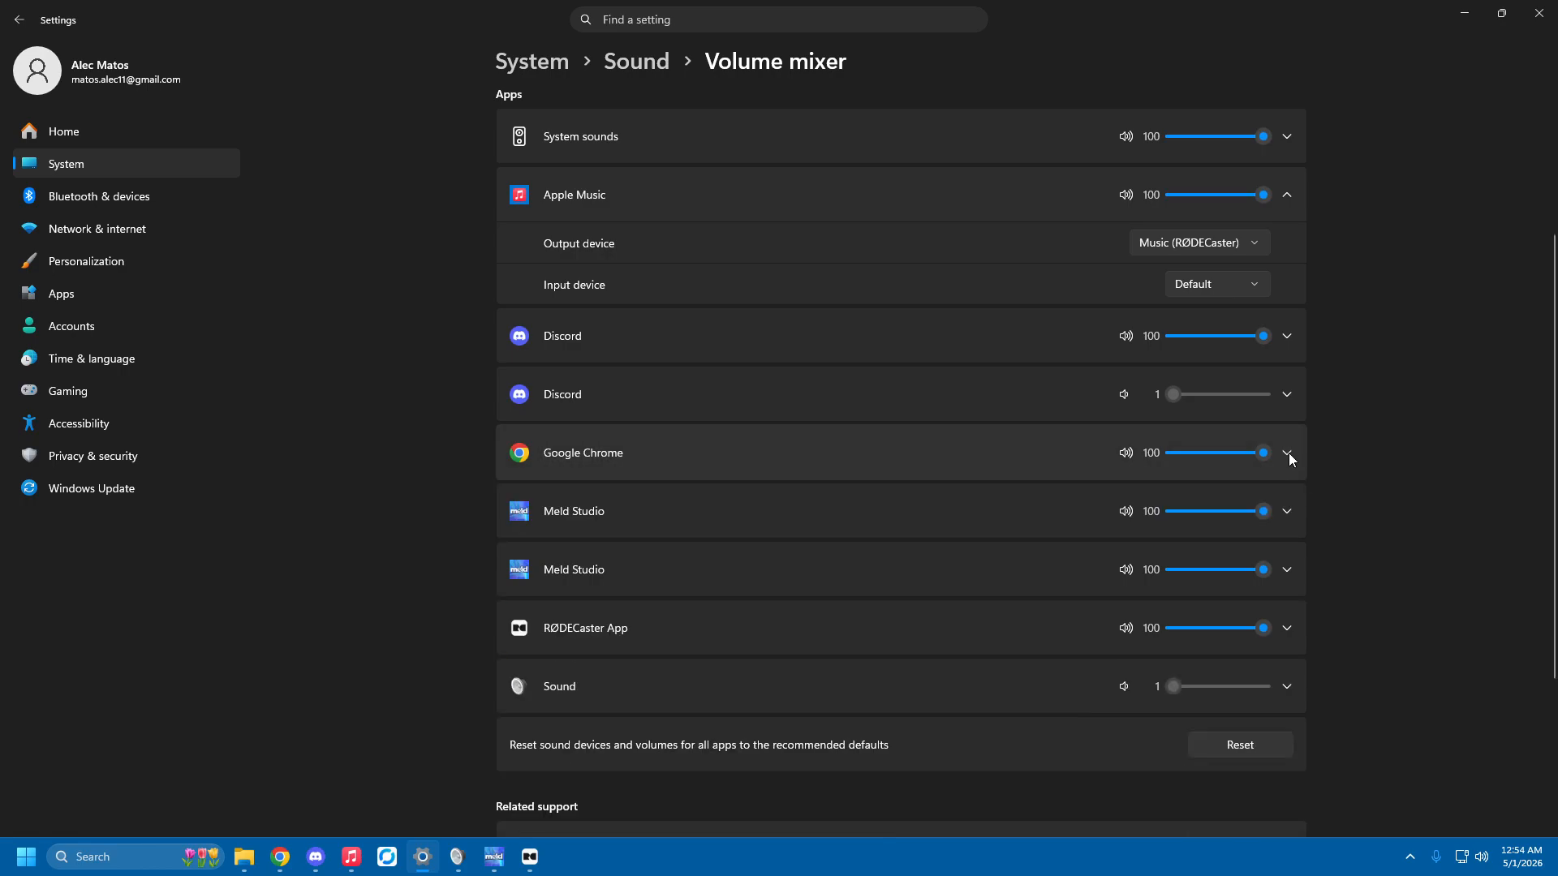
left_click(1288, 452)
left_click(1234, 501)
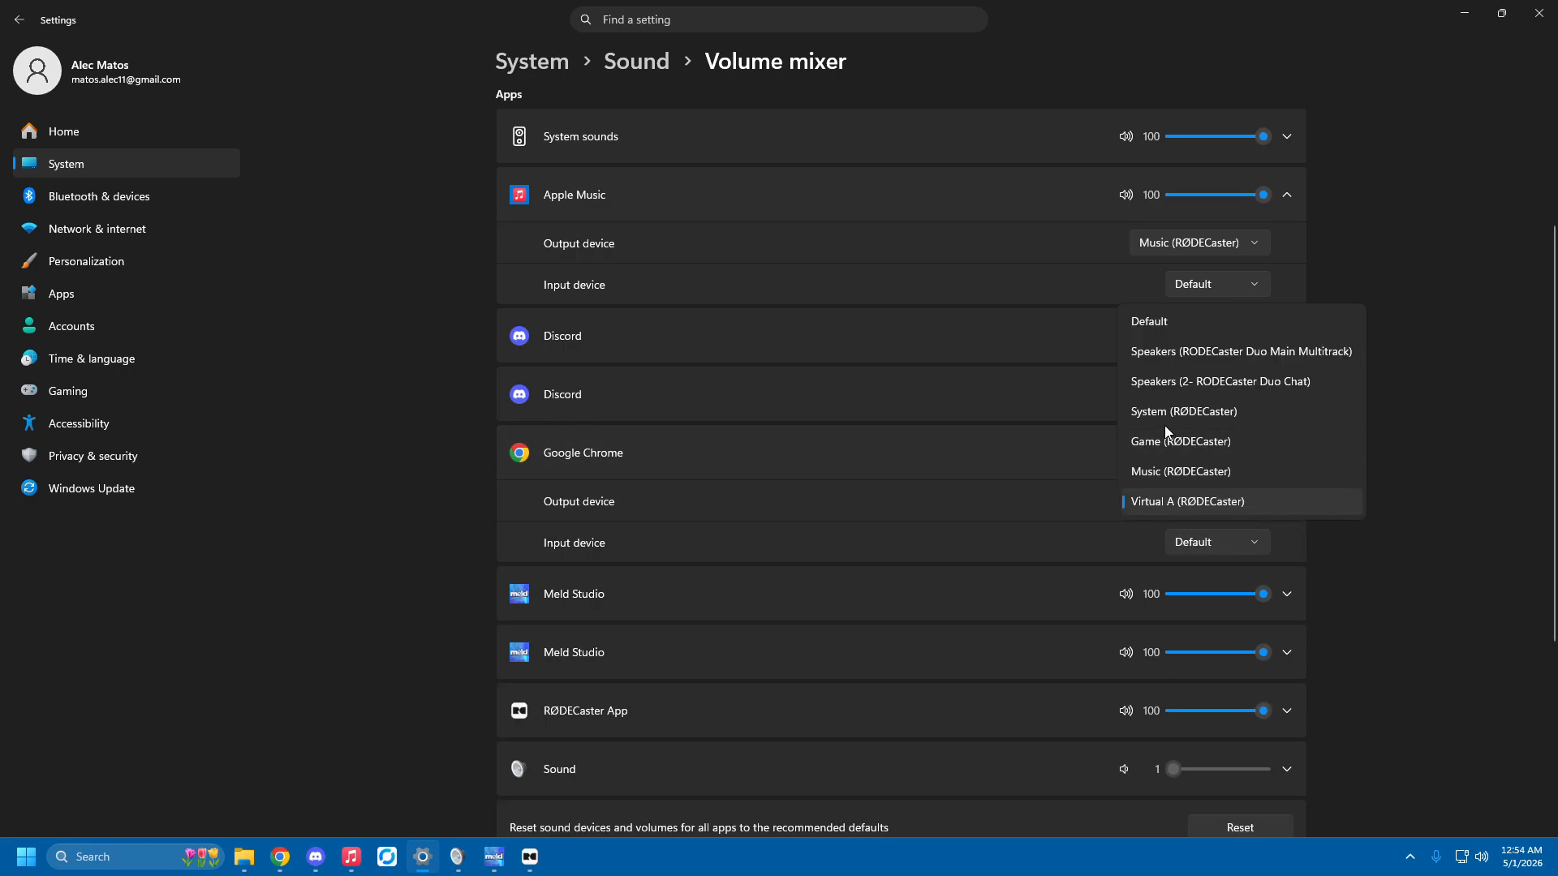
left_click(1337, 496)
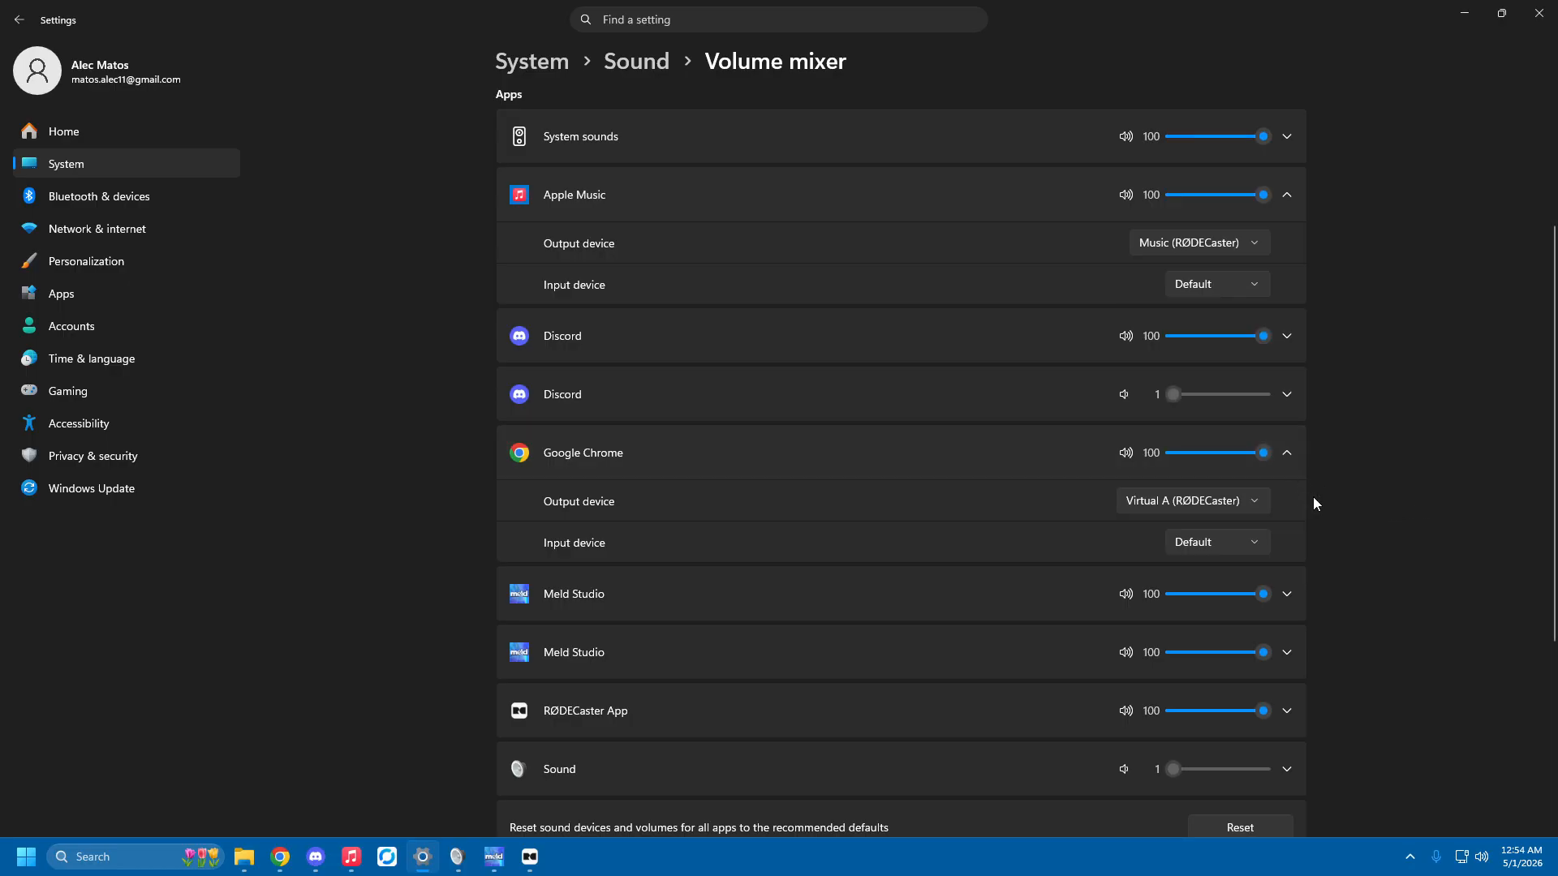
Check the output device assigned to the RØDECaster App in the volume mixer, then collapse its entry.
scroll(1344, 490, "down", 2)
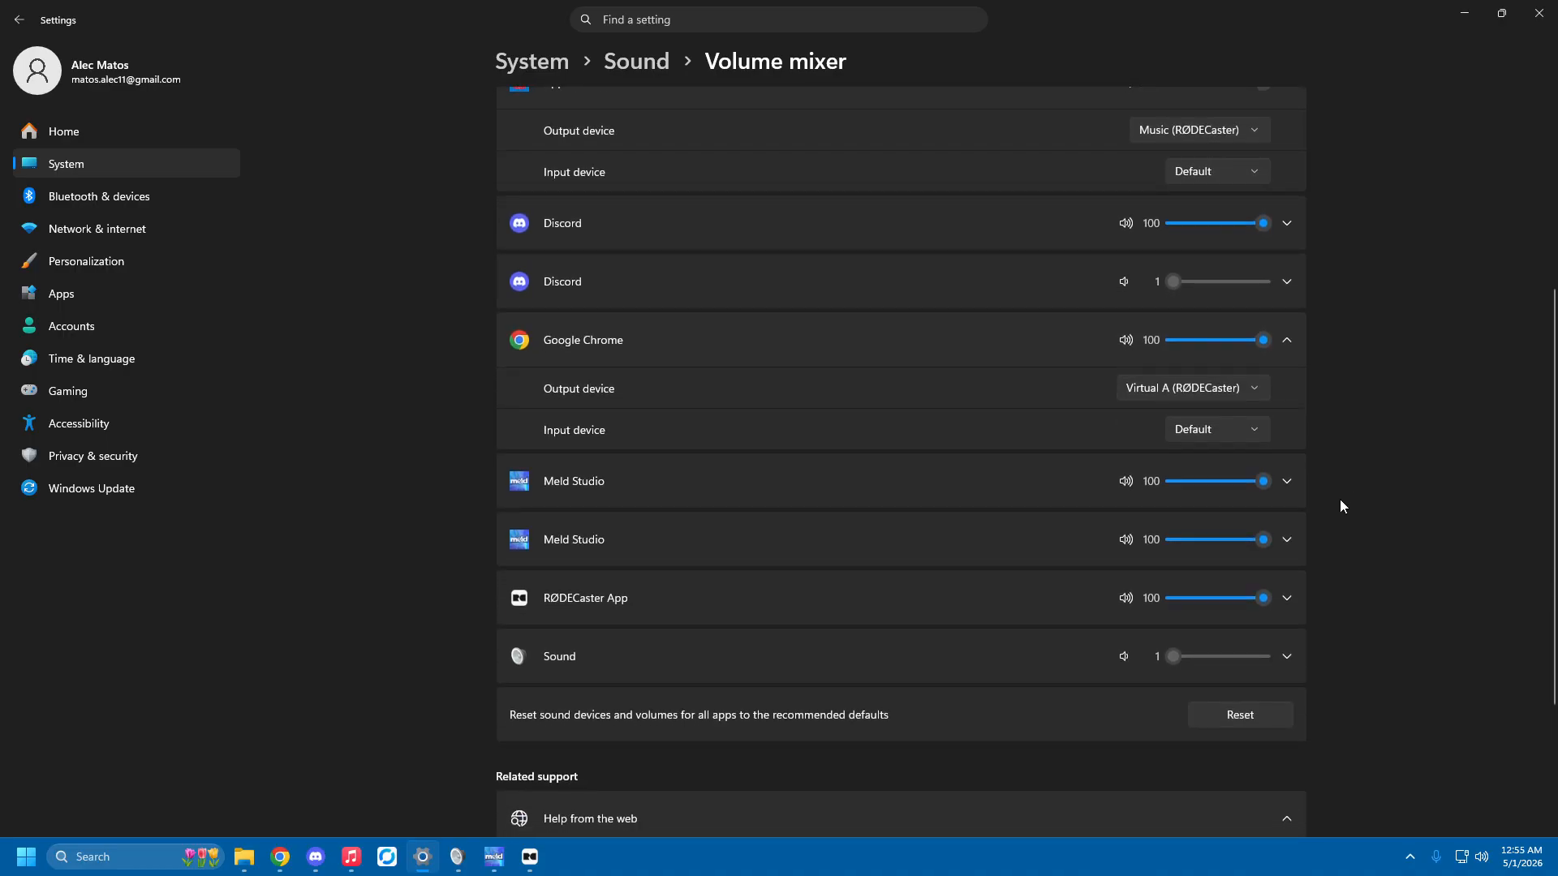
left_click(1289, 600)
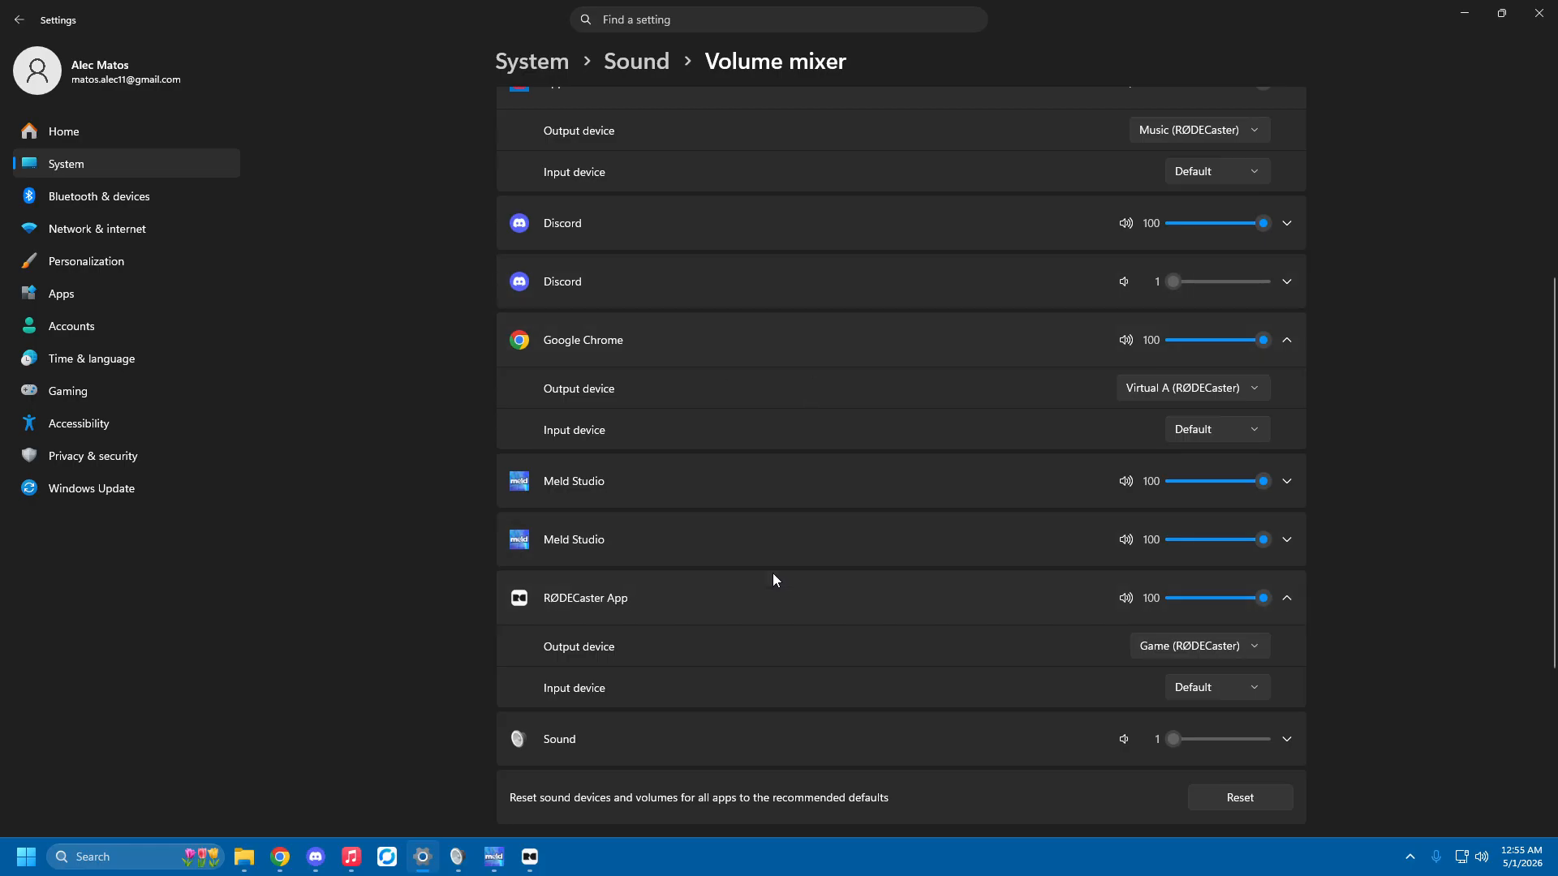
left_click(1255, 653)
left_click(1184, 645)
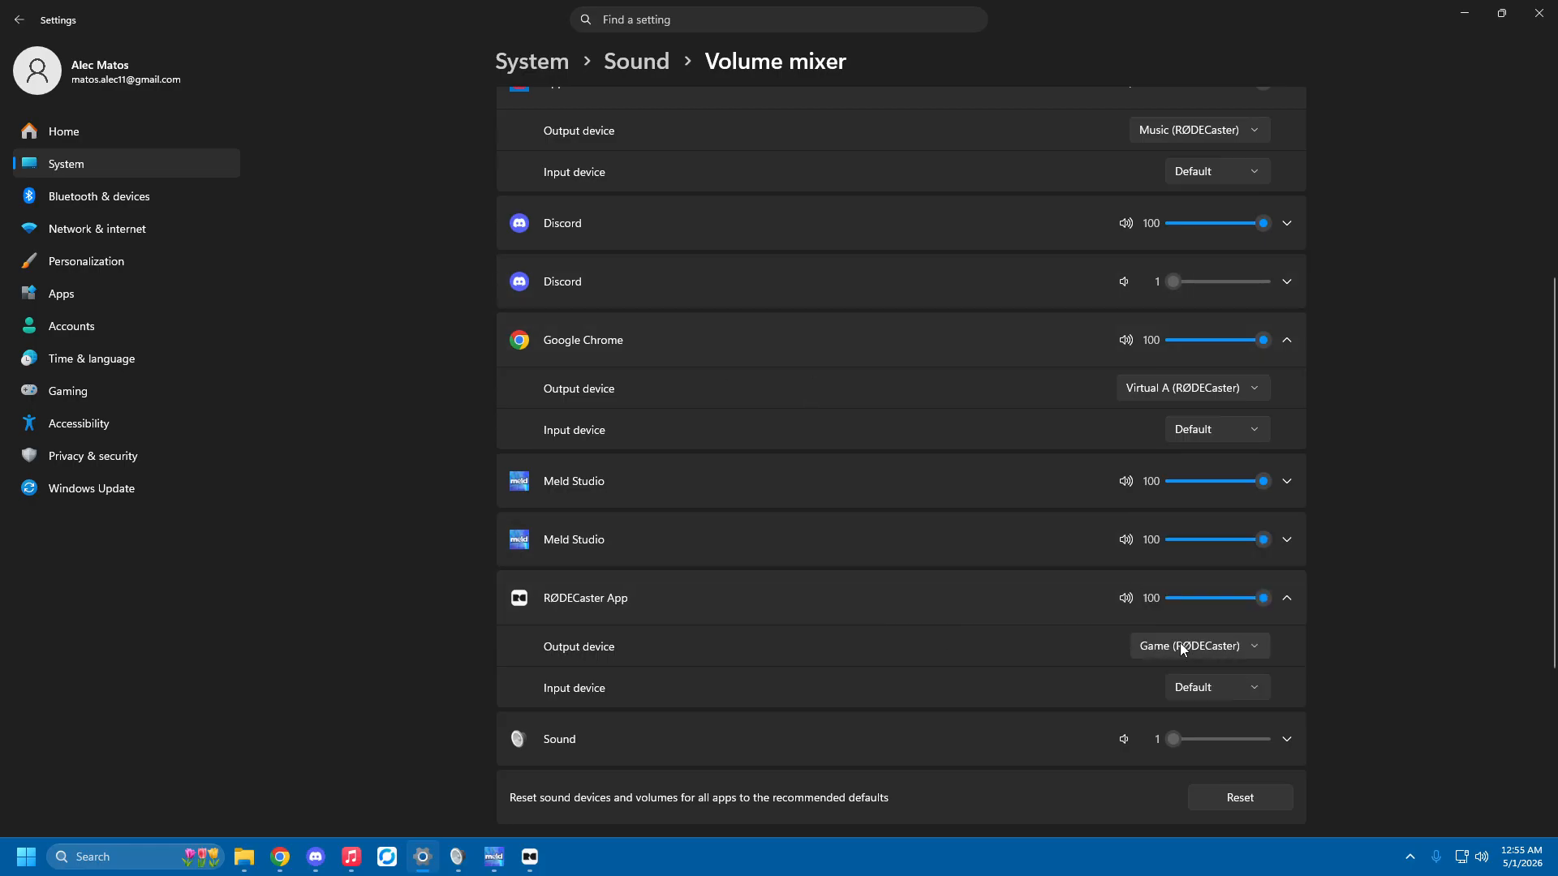
left_click(1287, 600)
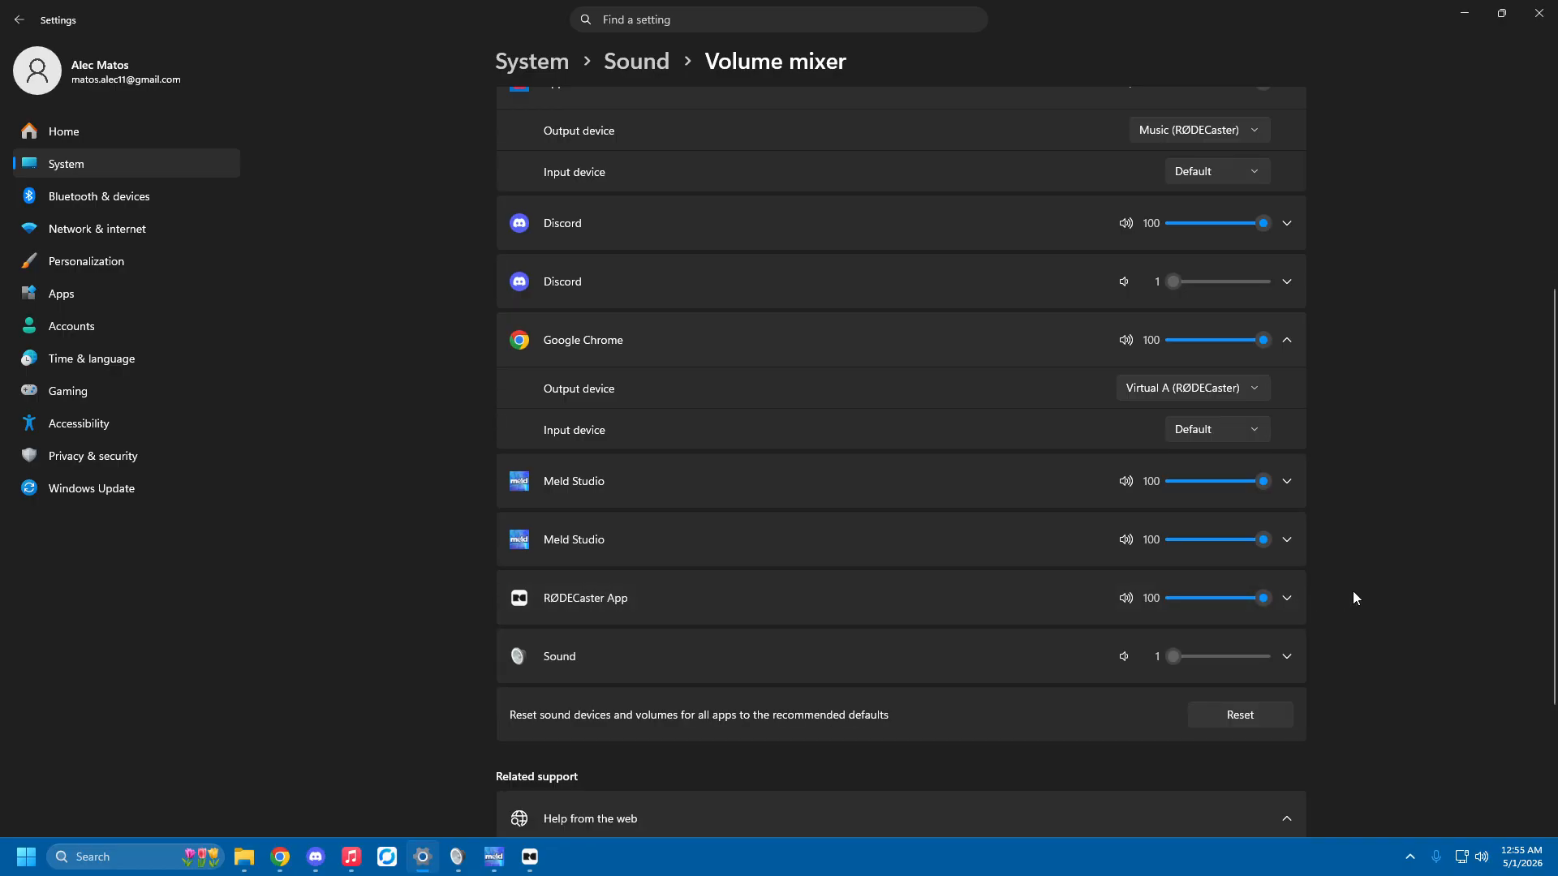
Collapse the Google Chrome and Apple Music entries and look over the rest of the volume mixer page.
left_click(1287, 340)
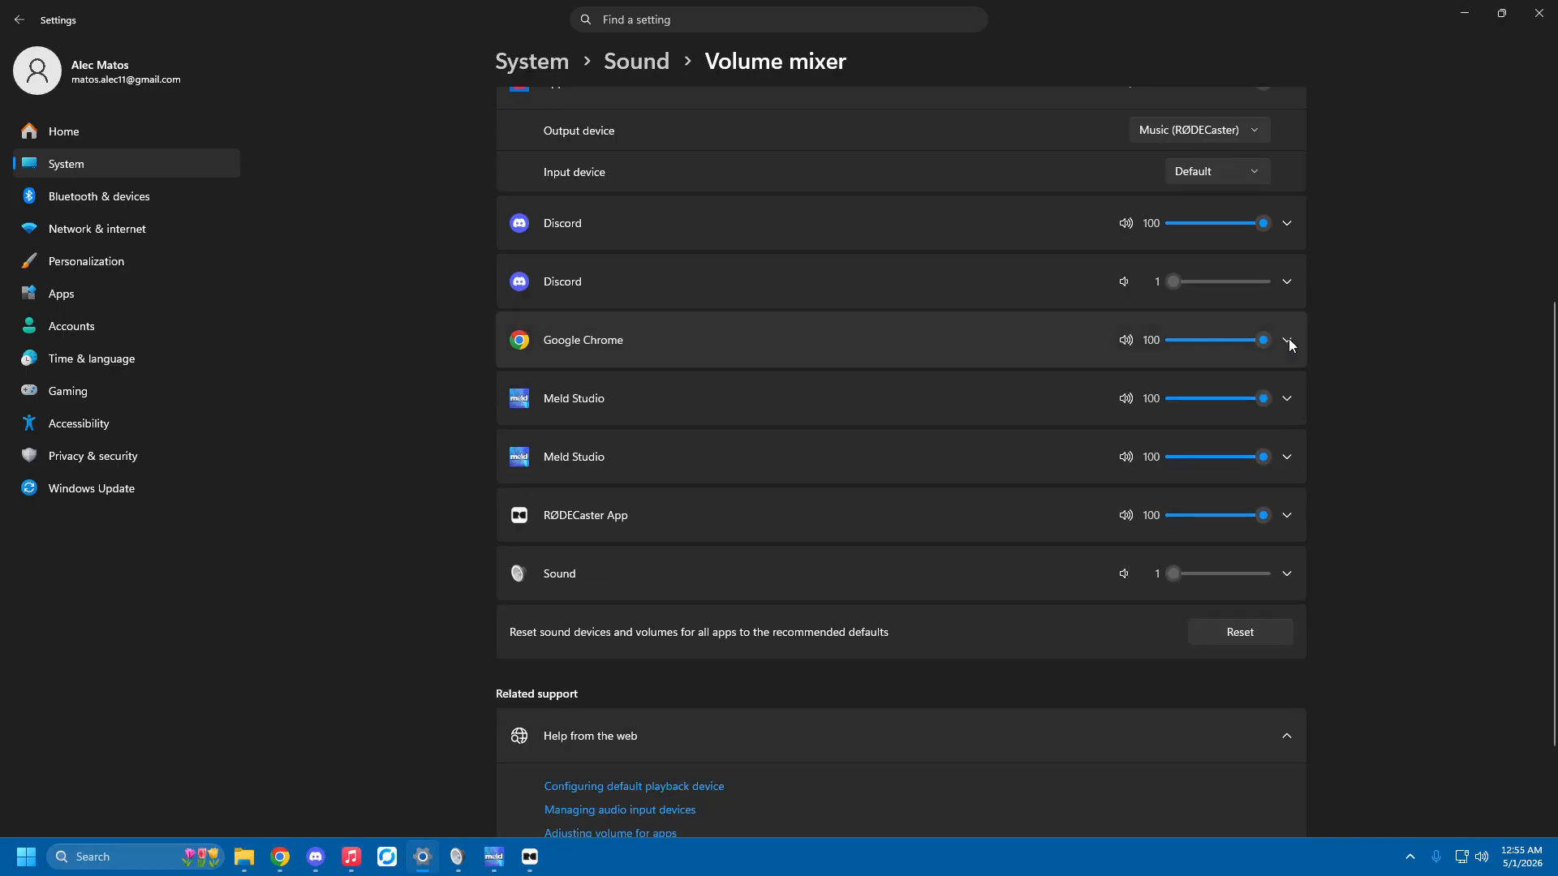
scroll(1322, 219, "up", 3)
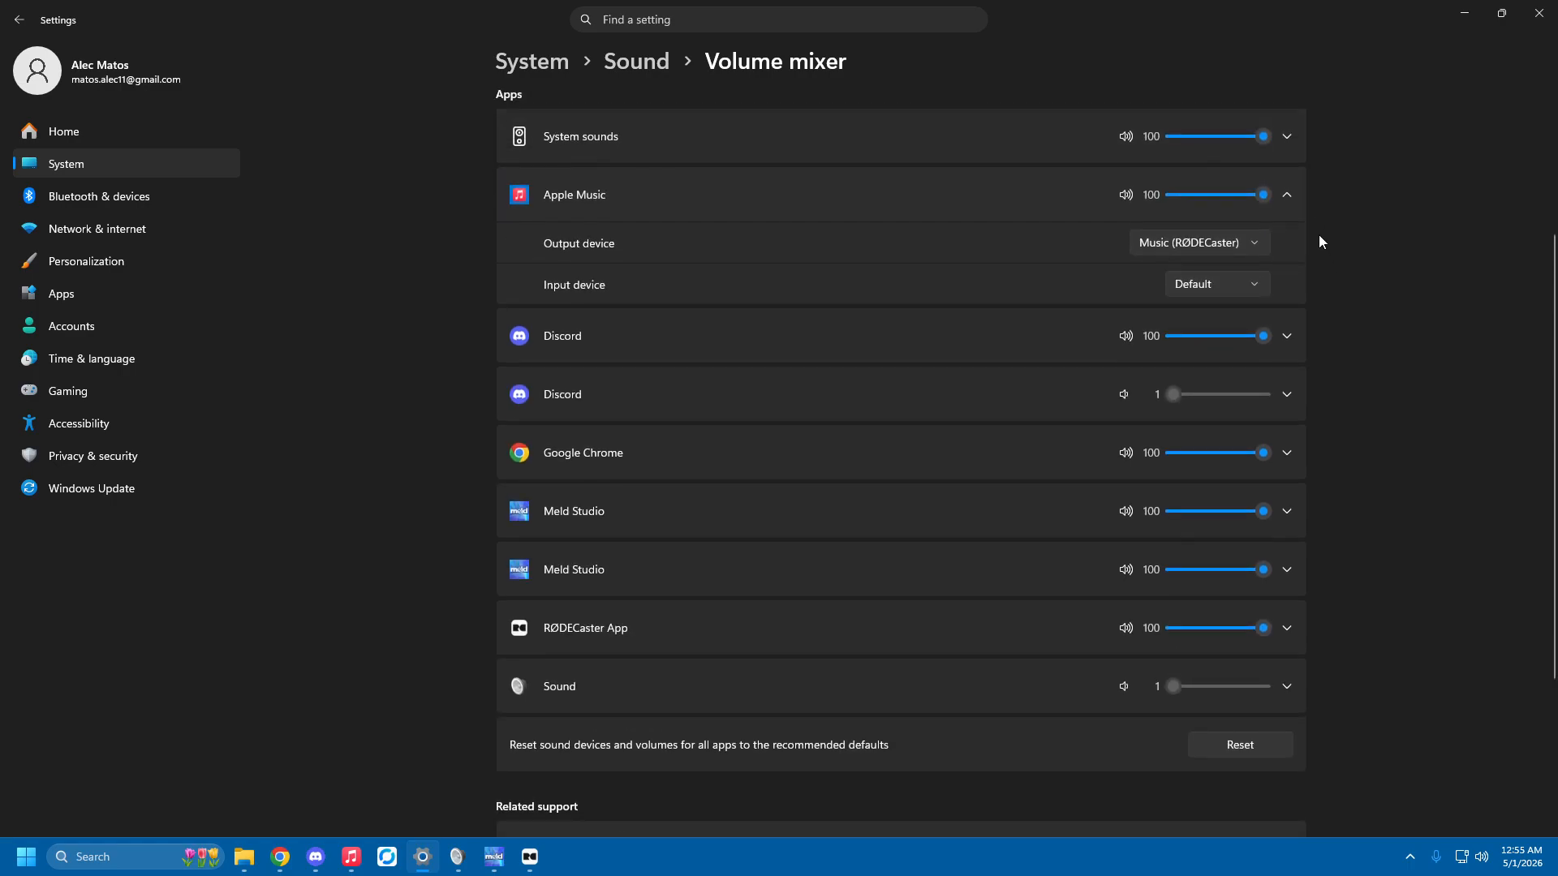
left_click(1285, 207)
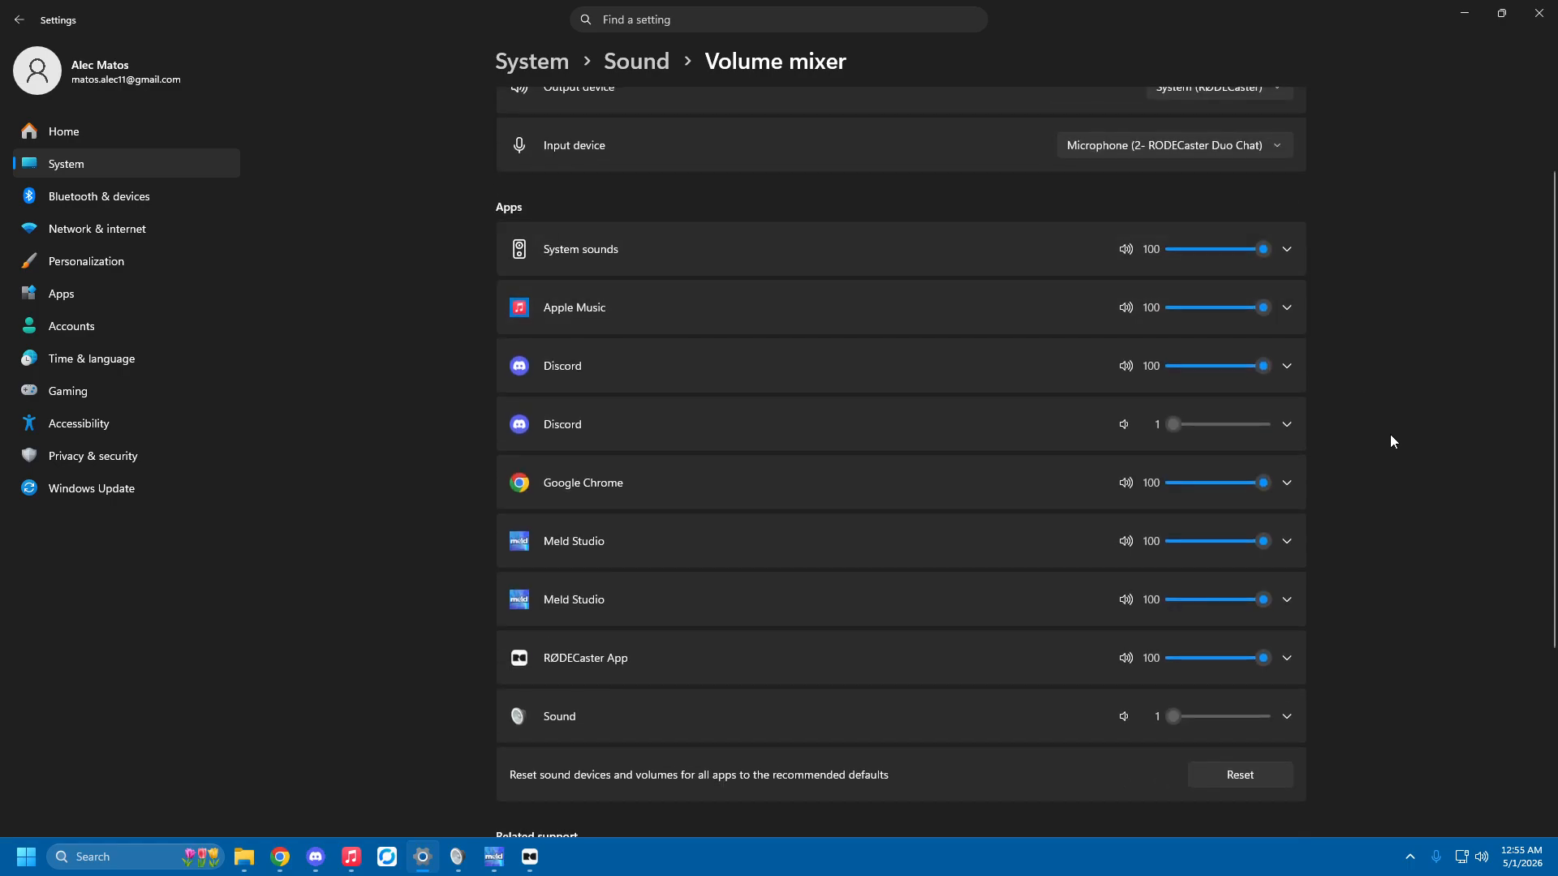
scroll(1358, 491, "down", 2)
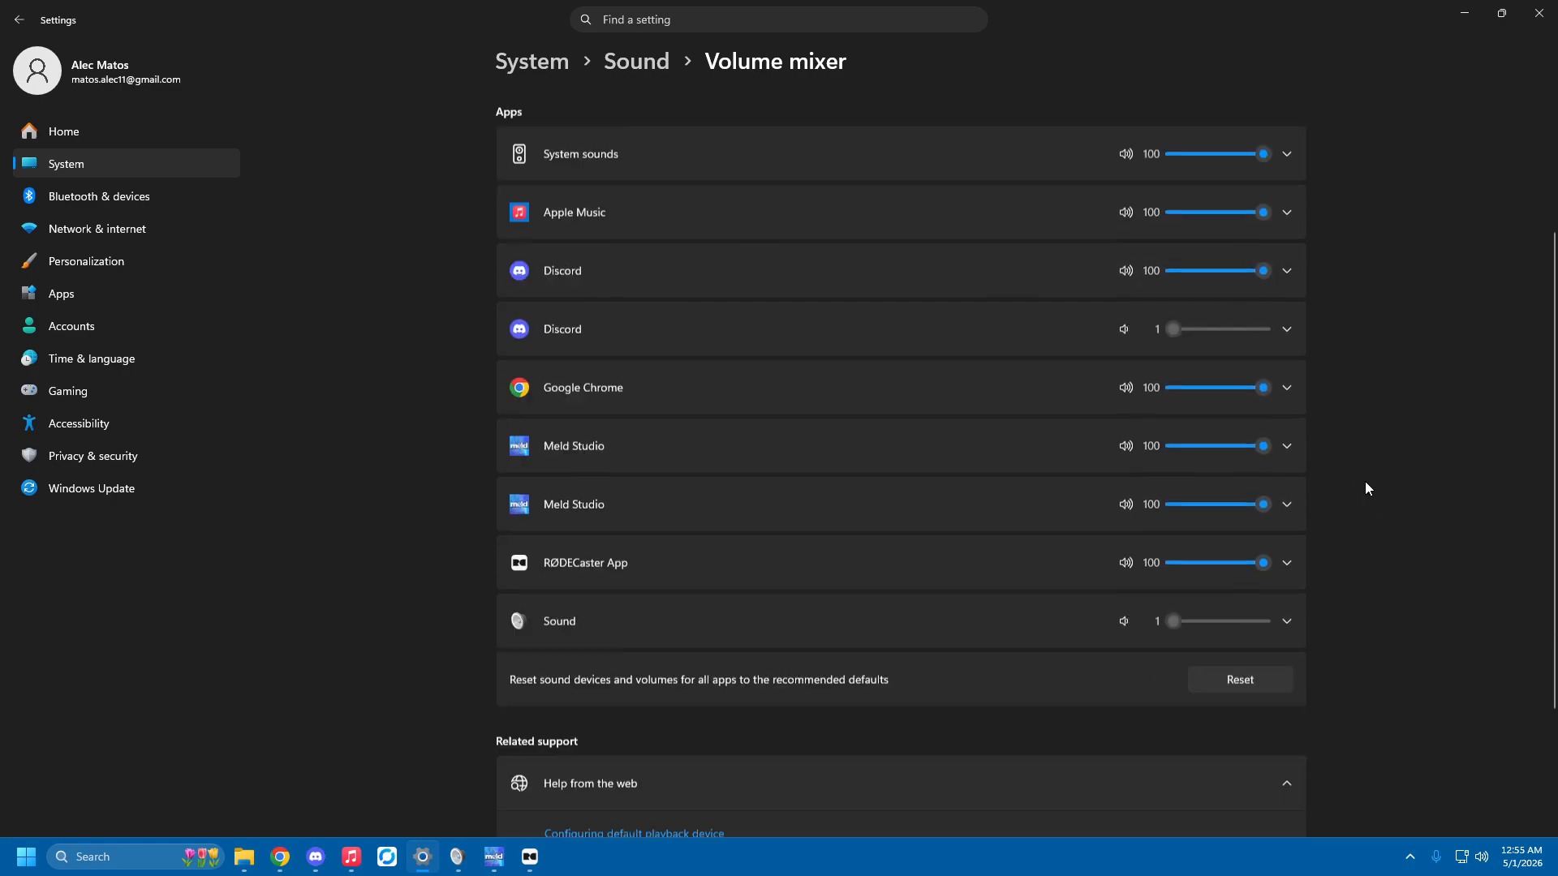
scroll(1371, 503, "down", 3)
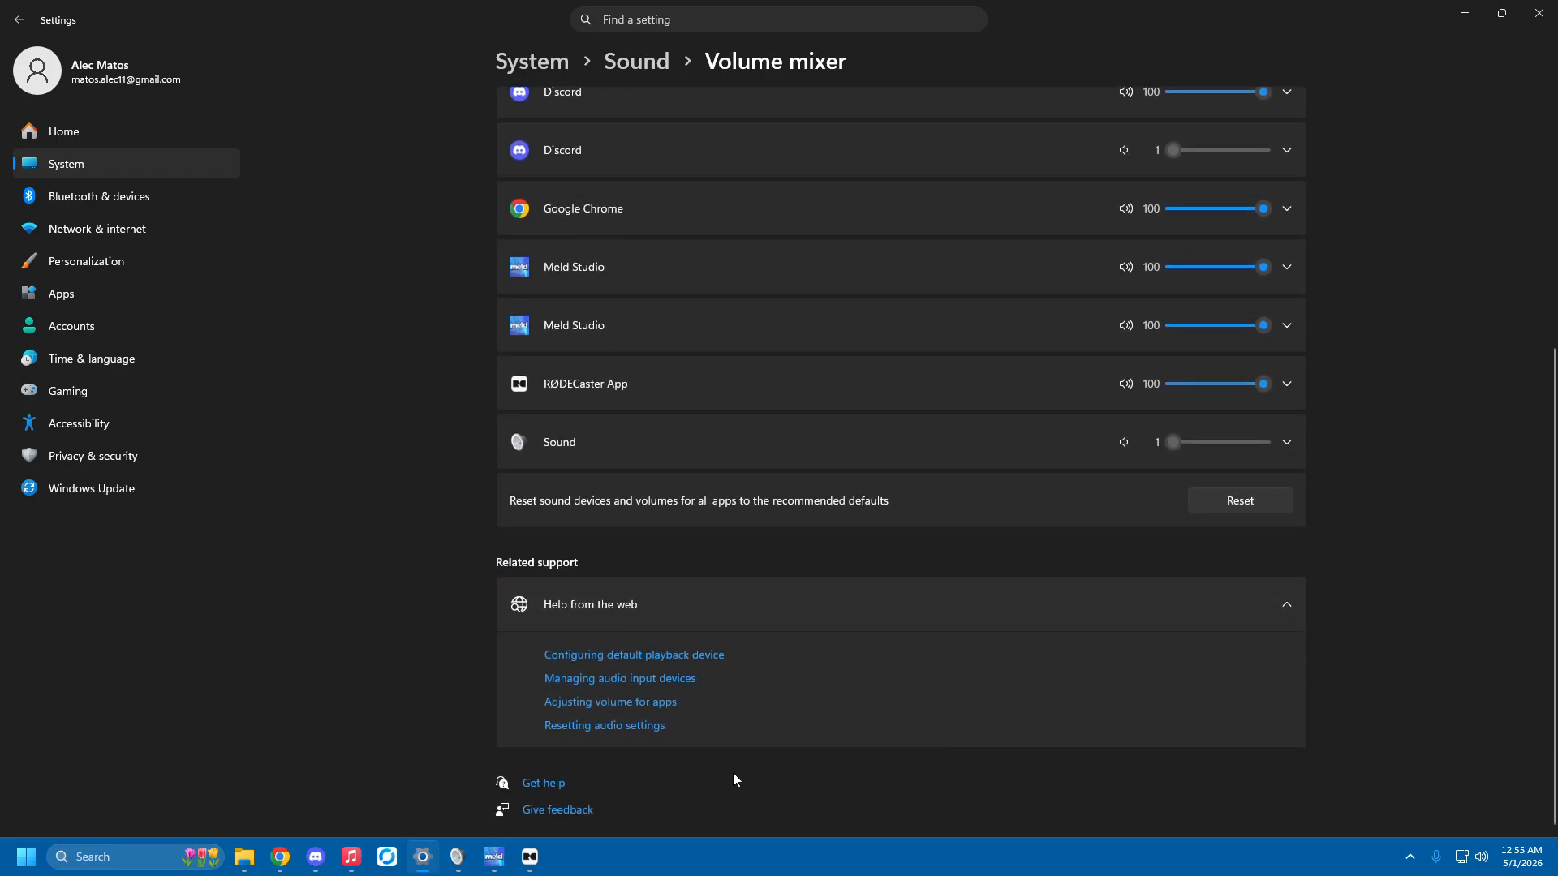
Switch to Meld Studio and compare its Rode Mix audio track with the USB 1 routing in the RØDECaster app.
left_click(495, 857)
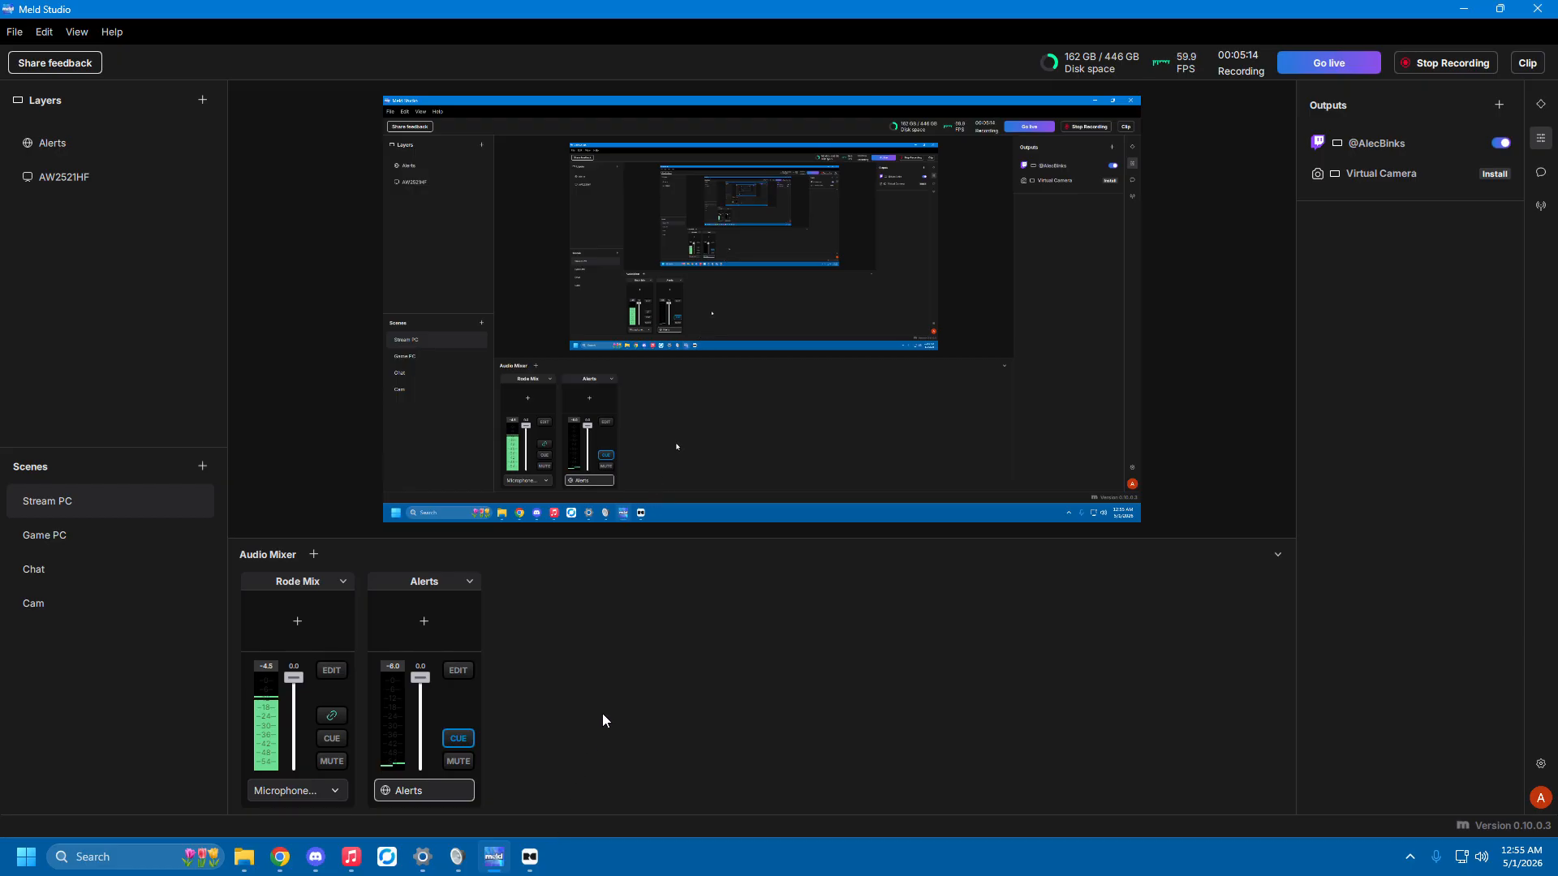
left_click(530, 857)
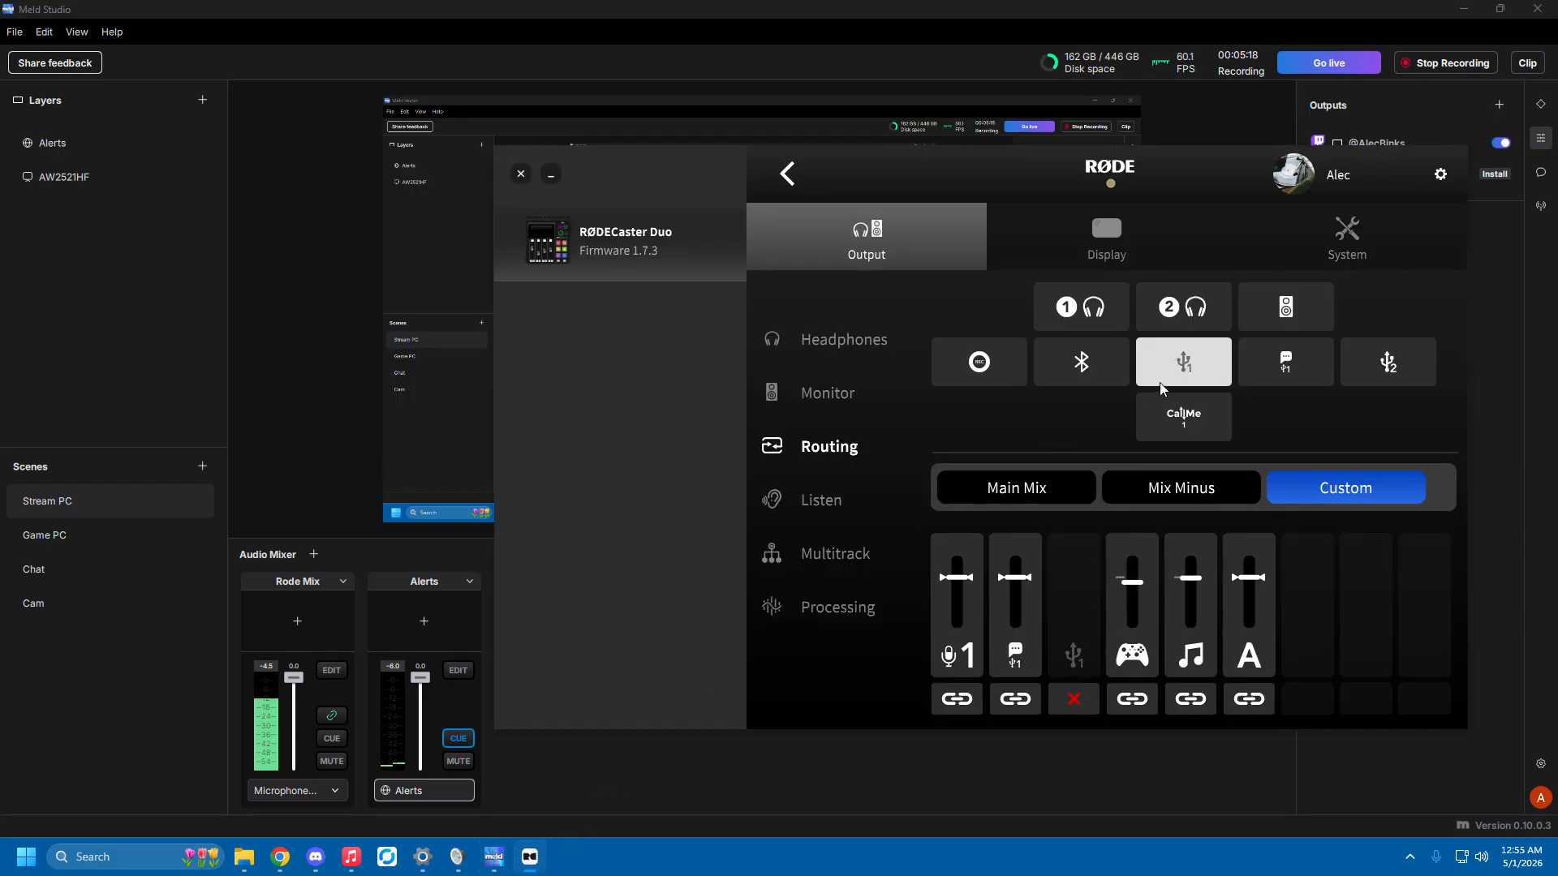
left_click(1047, 782)
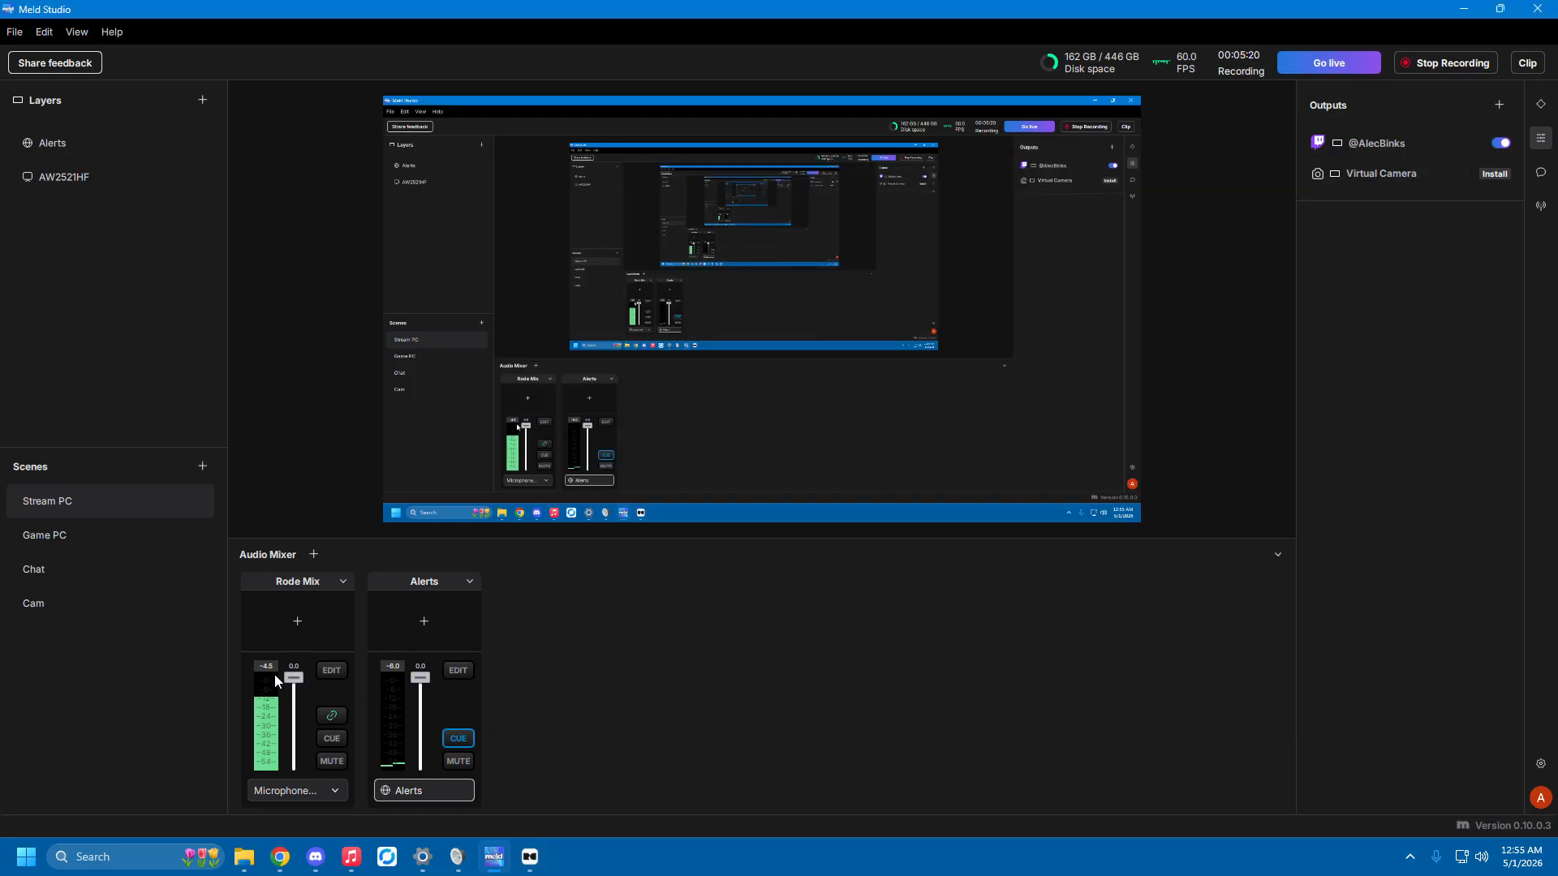